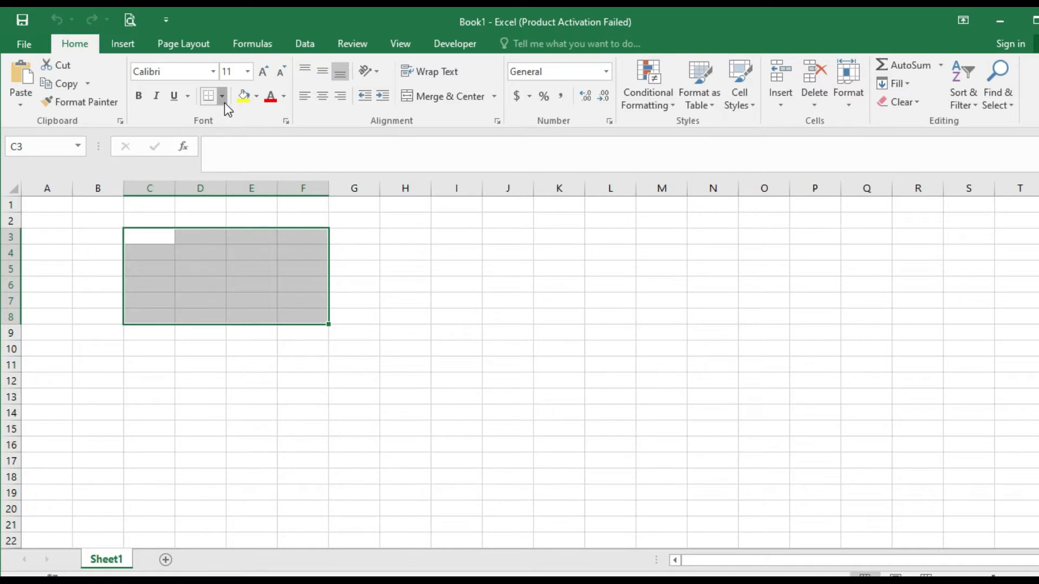
# - Apply All Borders to the cell range C3:F8
pyautogui.click(225, 103)
pyautogui.click(223, 232)
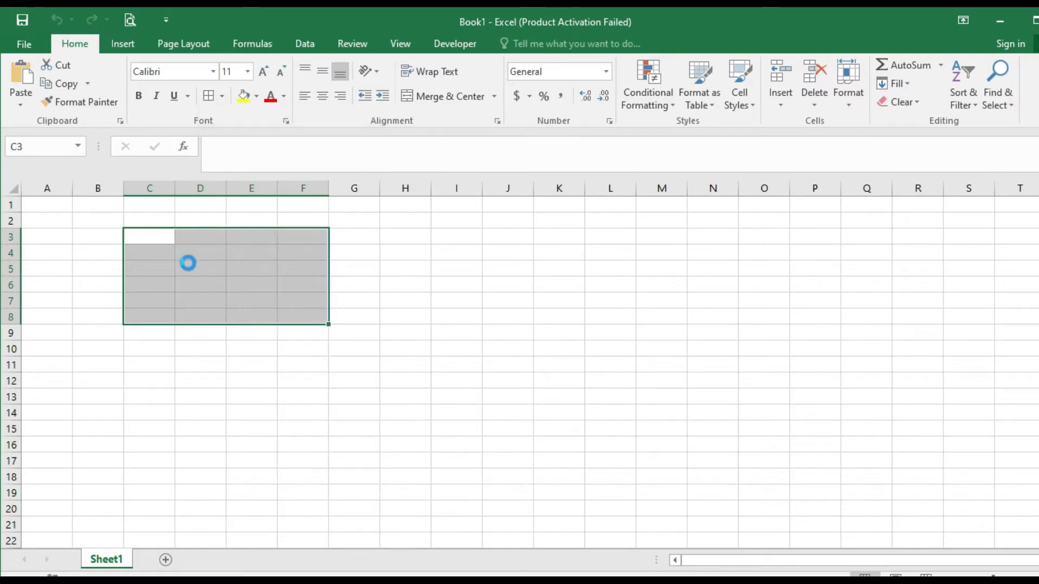
pyautogui.click(186, 267)
pyautogui.moveTo(160, 242); pyautogui.dragTo(291, 312)
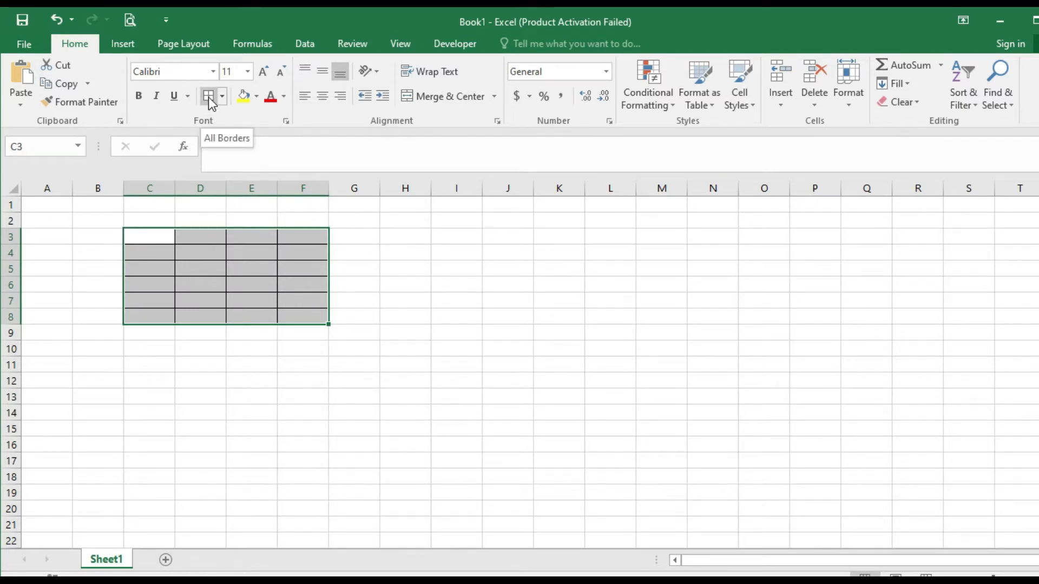
pyautogui.click(163, 250)
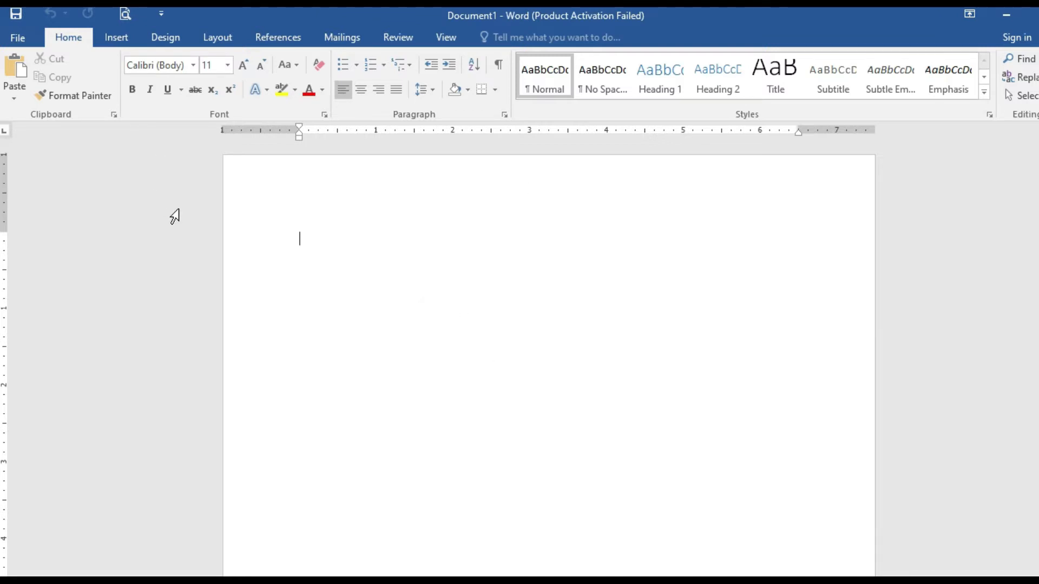
pyautogui.click(116, 38)
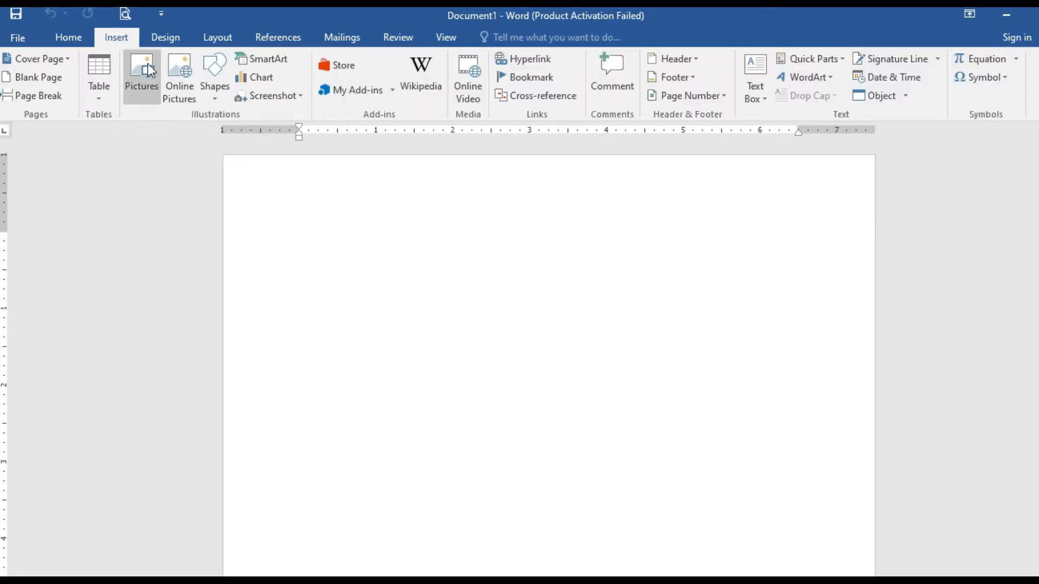
pyautogui.click(102, 99)
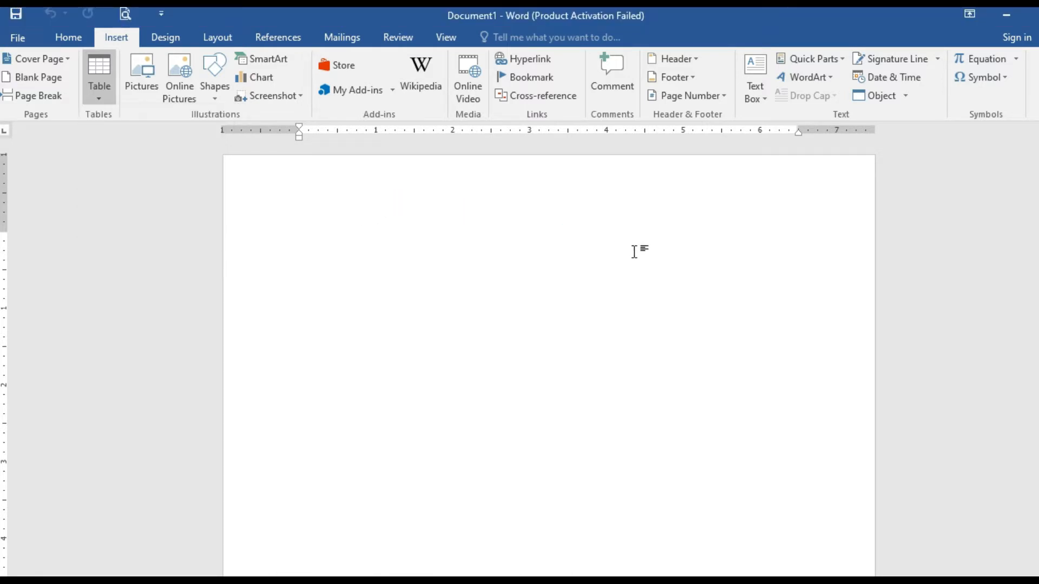
pyautogui.click(471, 209)
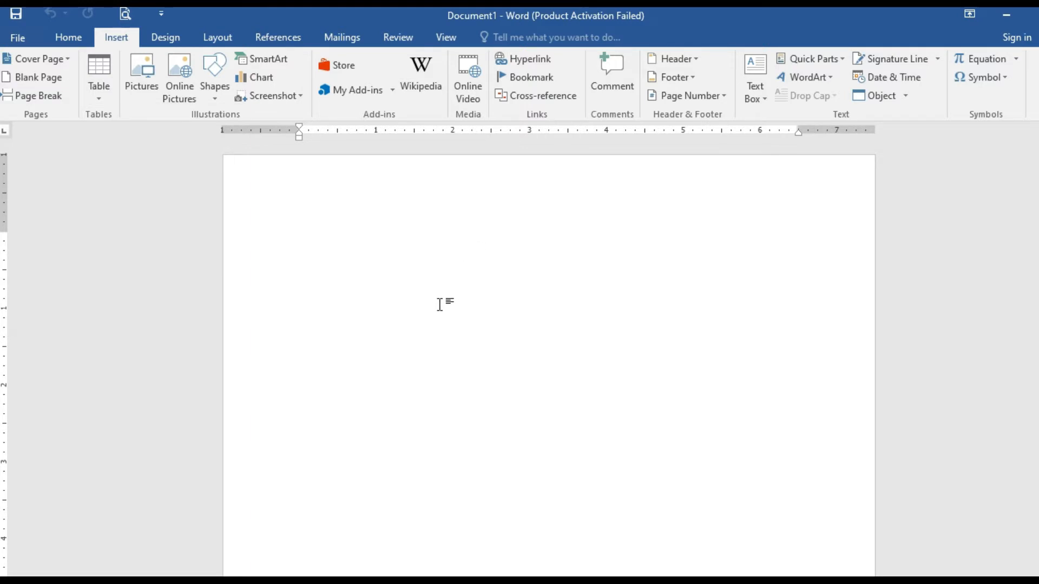
# - Write the sentence "The quick brown fox jumps over all the lazy dogs." at the start of the blank document
pyautogui.write('The ')
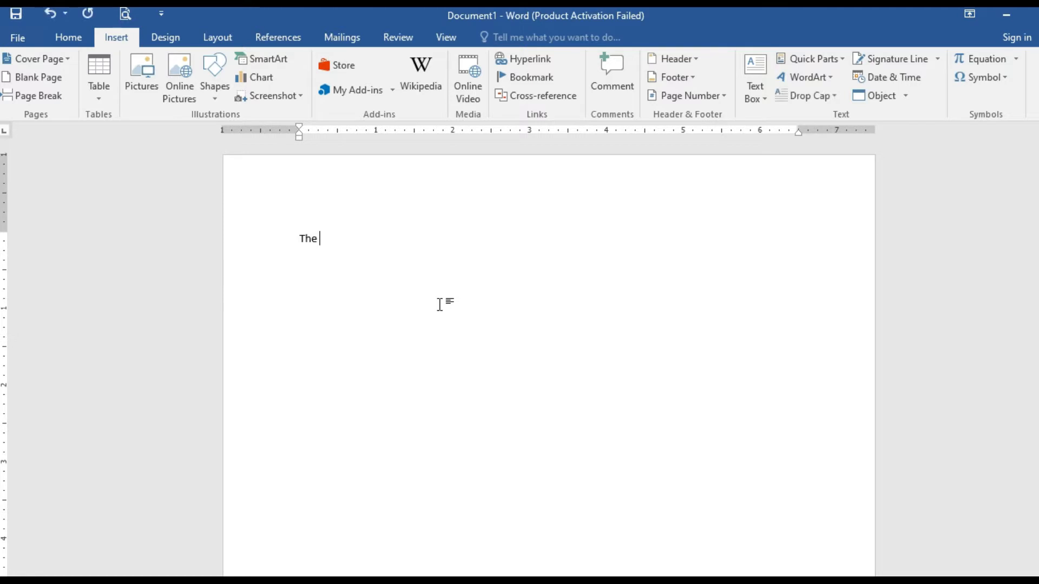
pyautogui.write('quick brown fox jumps over all the lazy dogs.')
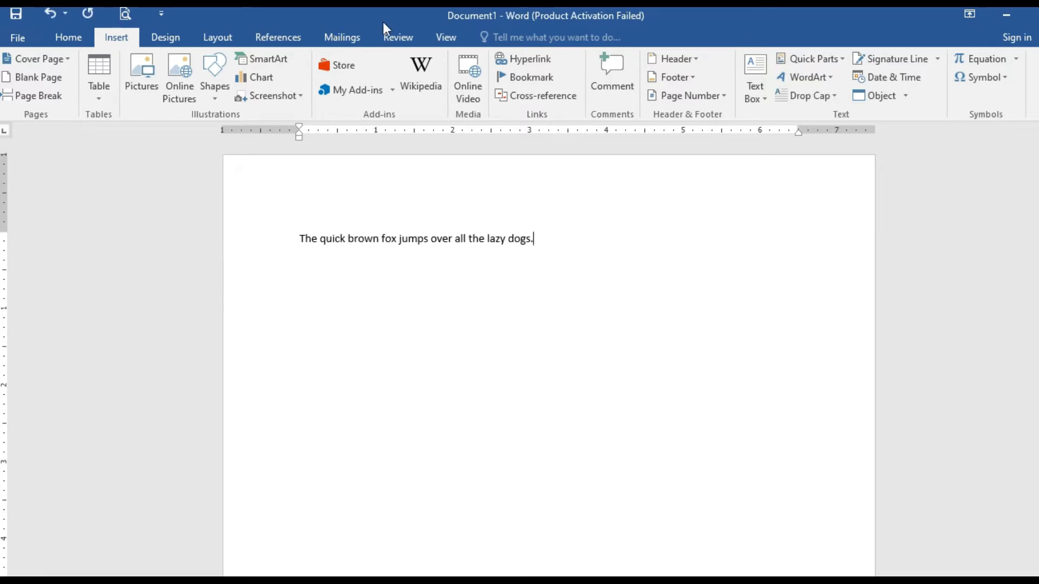
# - Copy the sentence and paste it five times, forming three lines with two sentences each
pyautogui.tripleClick(524, 242)
pyautogui.hotkey('ctrl', 'c')
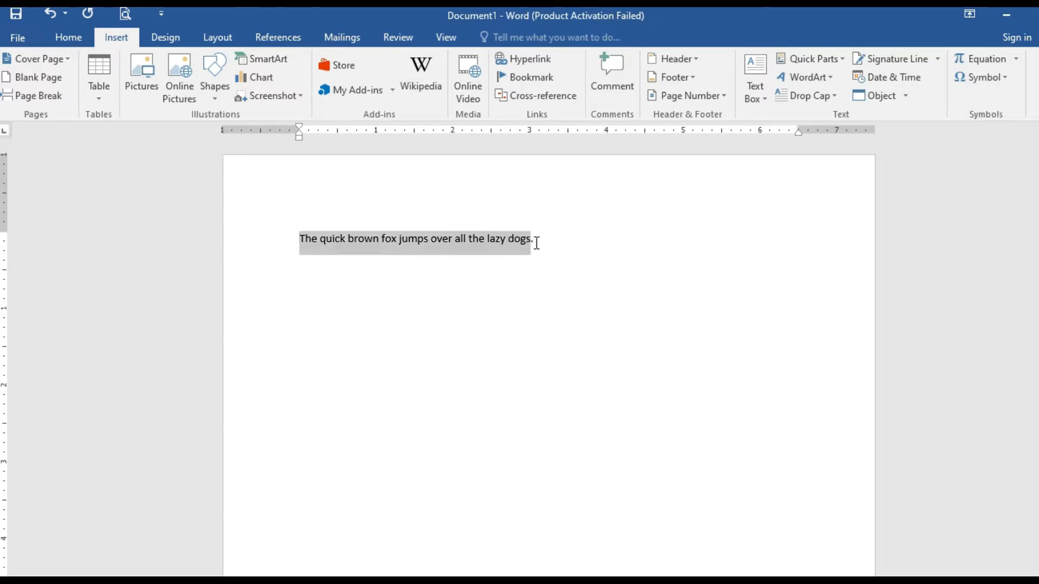
pyautogui.click(538, 240)
pyautogui.click(546, 240)
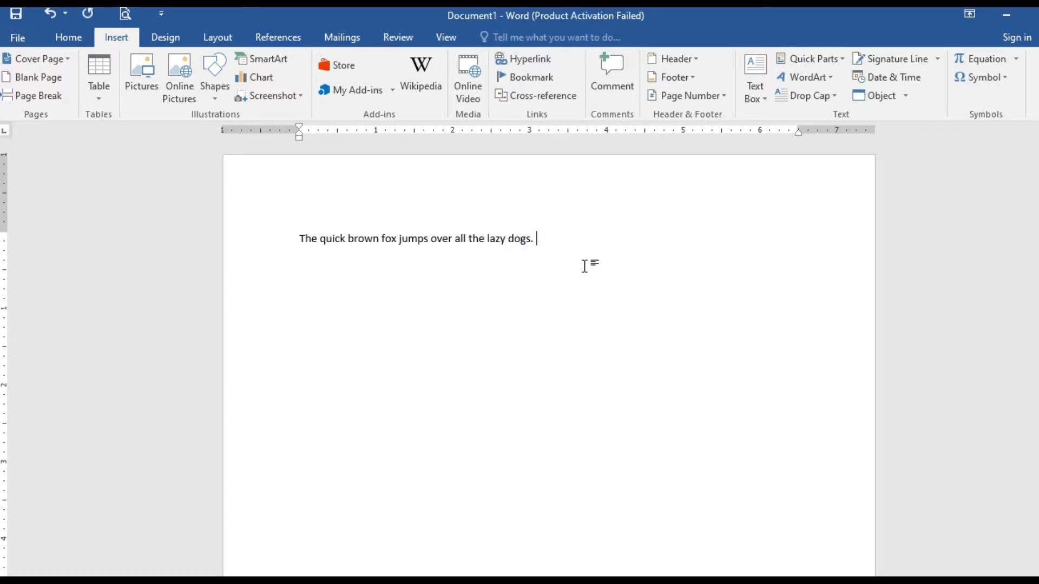
pyautogui.hotkey('ctrl', 'v')
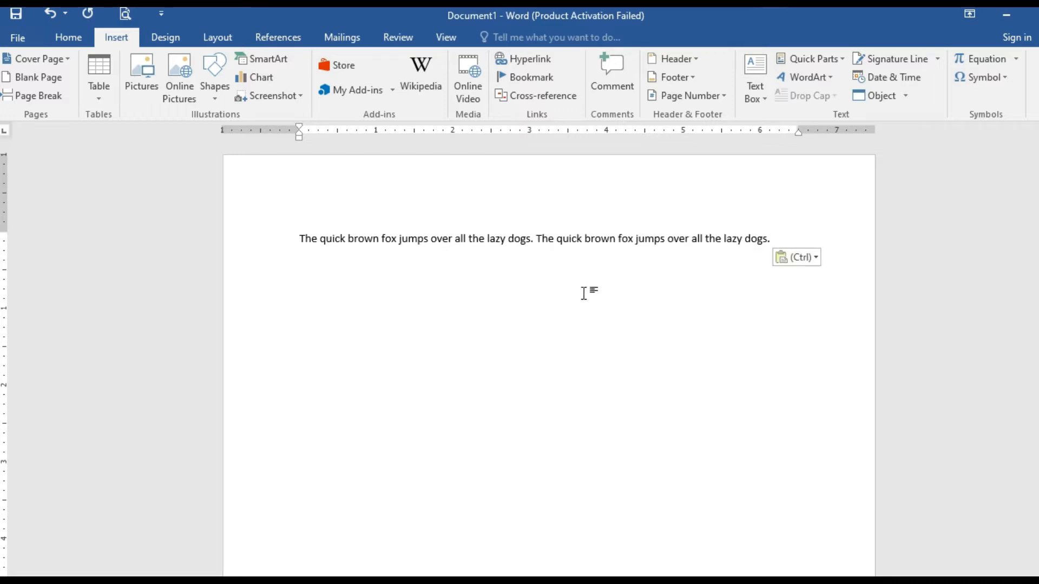
pyautogui.hotkey('ctrl', 'v')
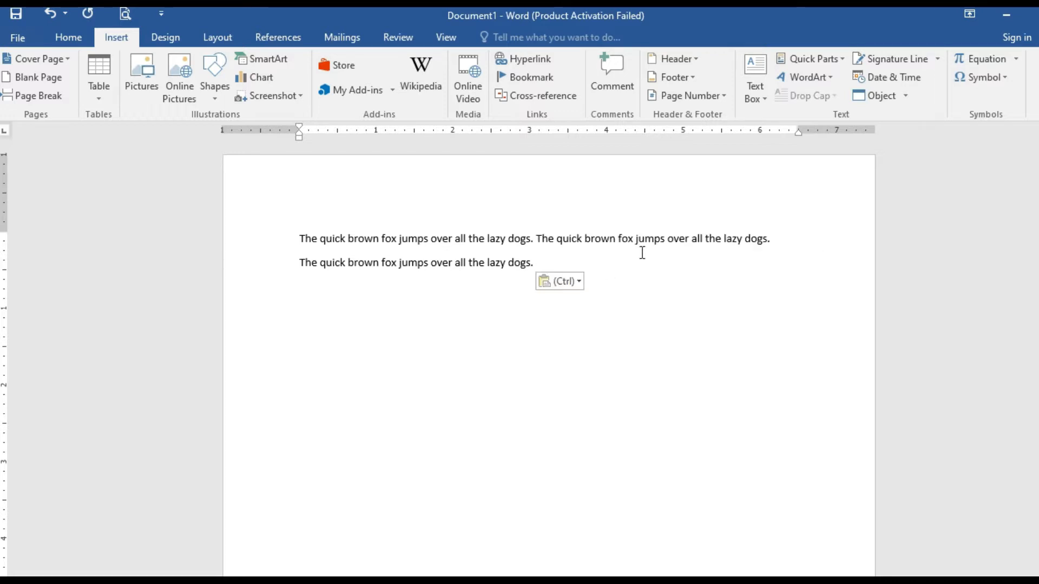
pyautogui.press('BackSpace')
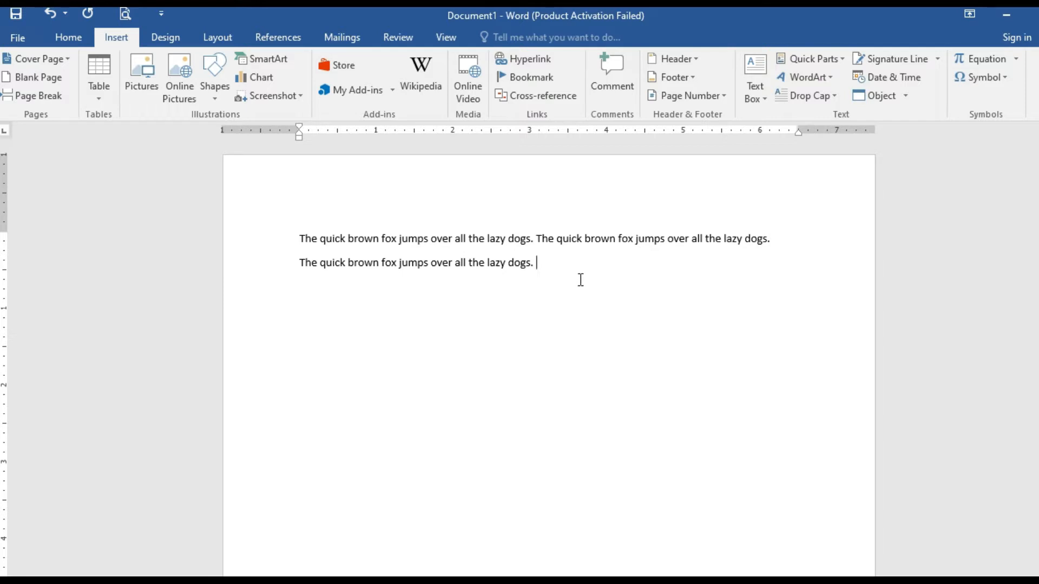
pyautogui.hotkey('ctrl', 'v')
pyautogui.hotkey('ctrl', 'v')
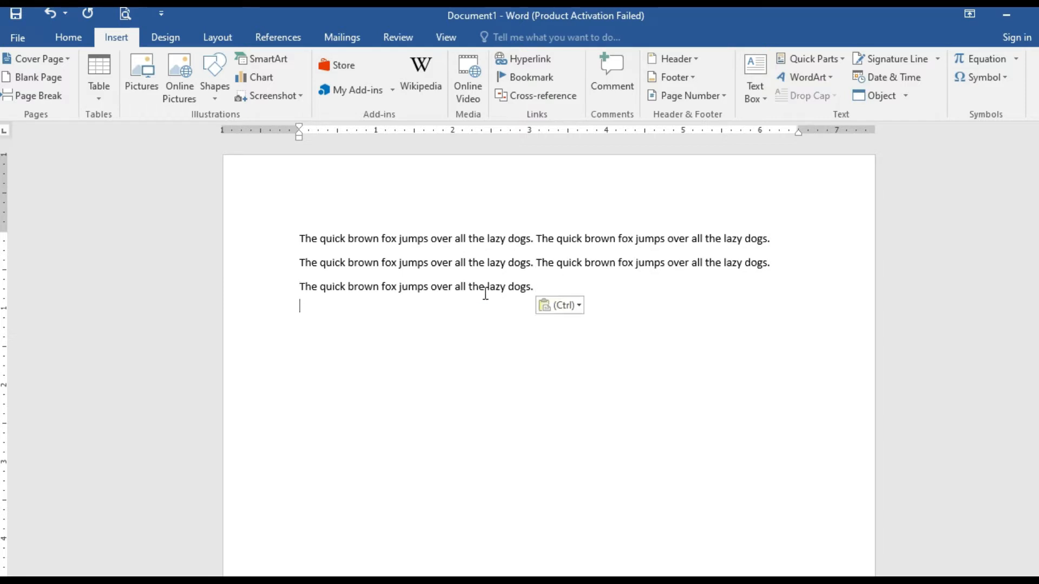
pyautogui.press('BackSpace')
pyautogui.hotkey('ctrl', 'v')
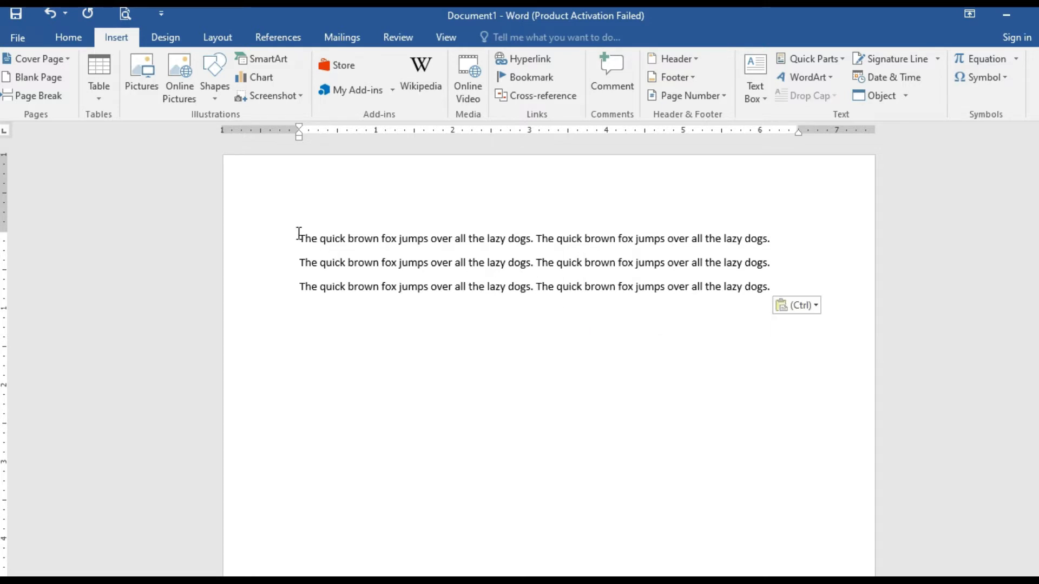
# - Convert the three lines of text into a two-column table, separating the text at paragraphs
pyautogui.moveTo(299, 233); pyautogui.dragTo(778, 287)
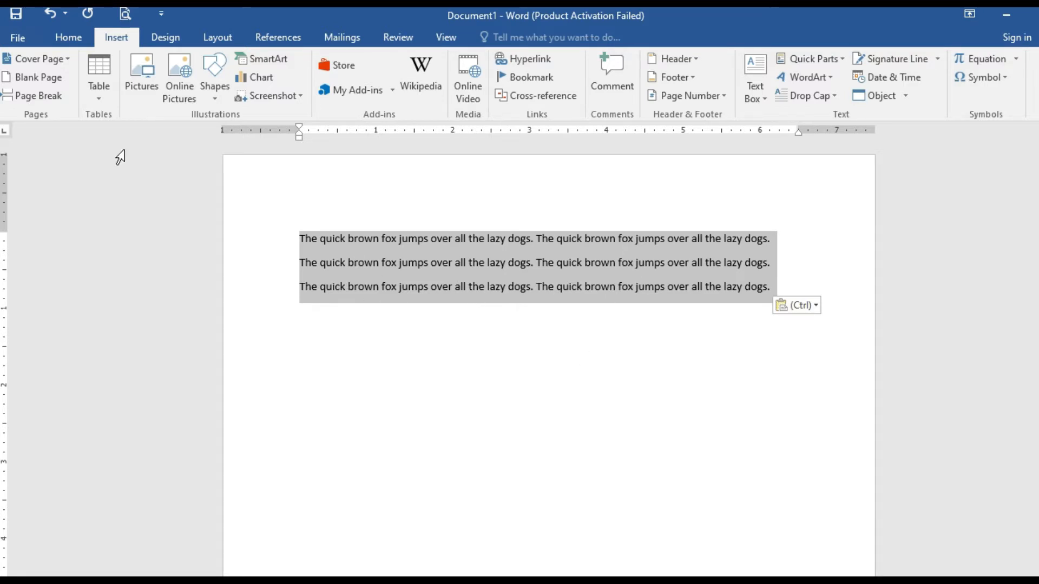
pyautogui.click(94, 101)
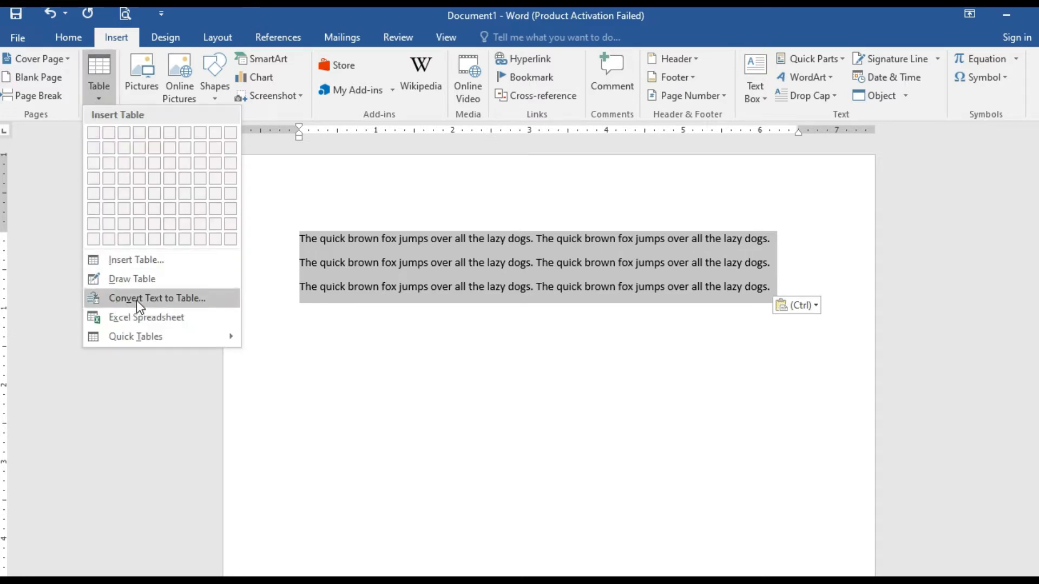
pyautogui.click(194, 299)
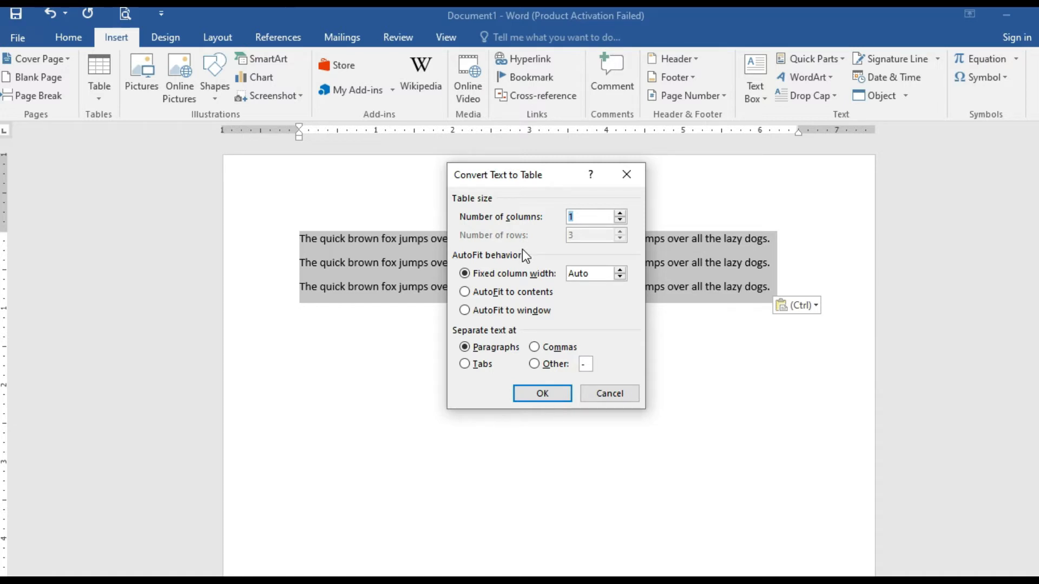
pyautogui.click(623, 213)
pyautogui.click(620, 271)
pyautogui.click(621, 277)
pyautogui.click(620, 277)
pyautogui.click(556, 398)
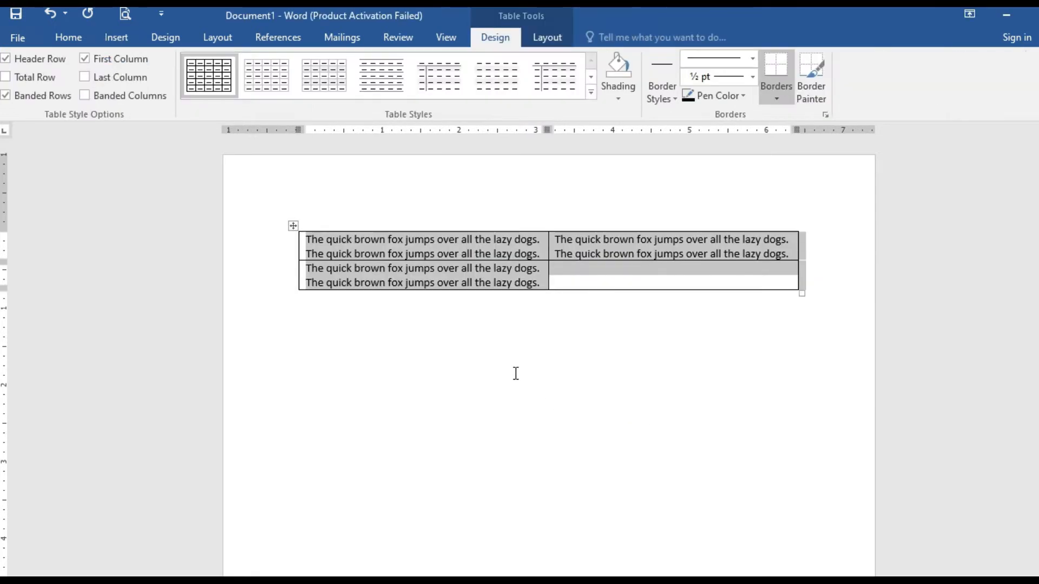
pyautogui.click(517, 309)
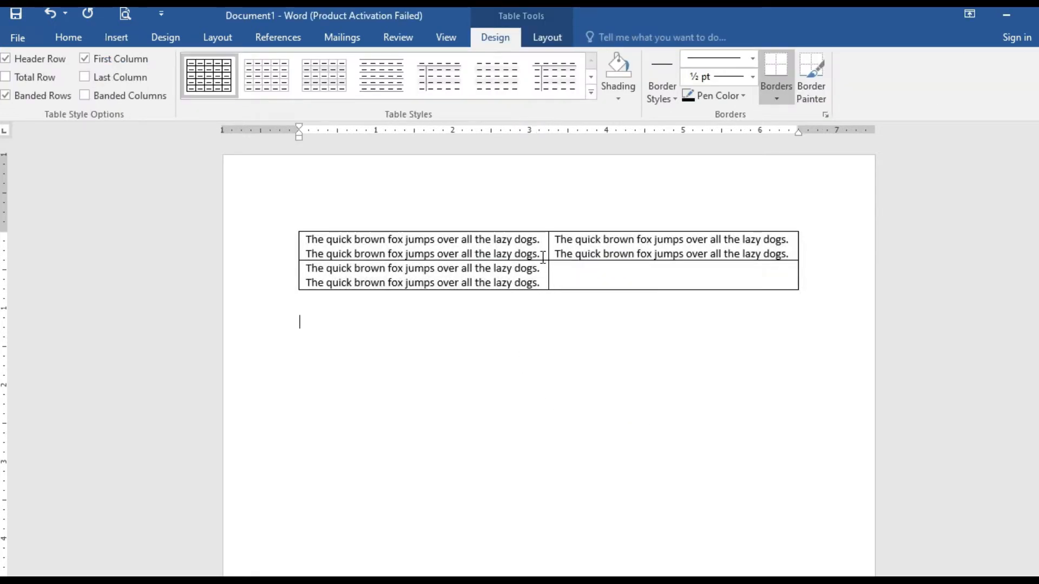
# - Widen the table's first column slightly by moving the boundary between the two columns
pyautogui.click(340, 268)
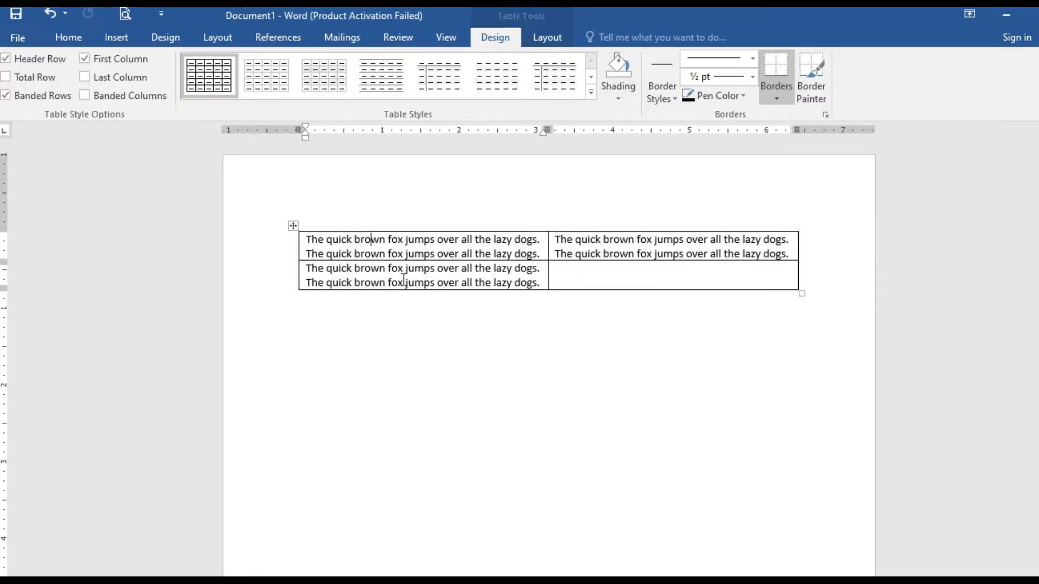
pyautogui.click(593, 280)
pyautogui.click(501, 252)
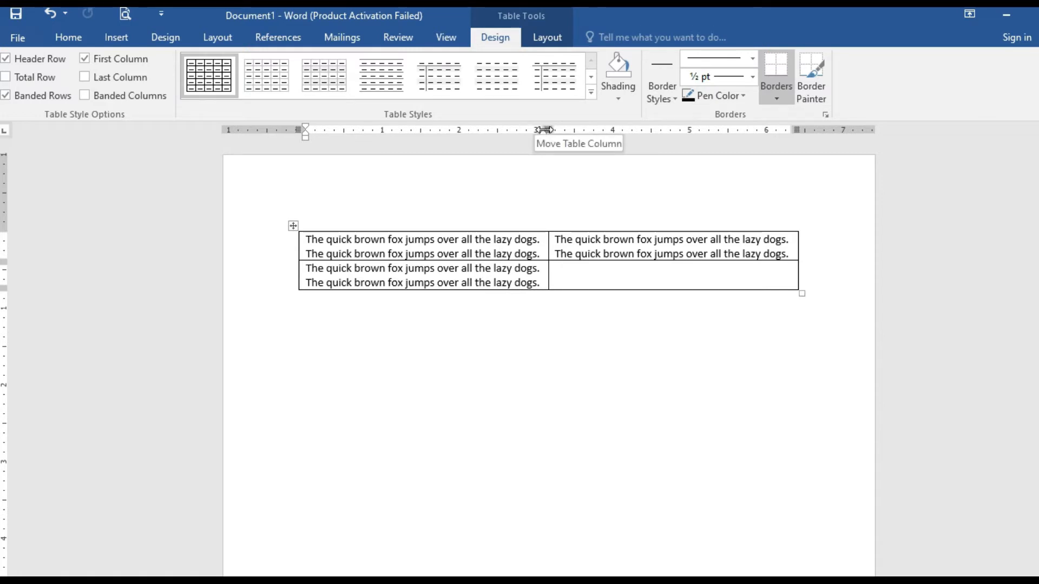
pyautogui.moveTo(546, 129)
pyautogui.mouseDown()
pyautogui.moveTo(530, 130)
pyautogui.moveTo(568, 129)
pyautogui.moveTo(554, 130)
pyautogui.mouseUp()
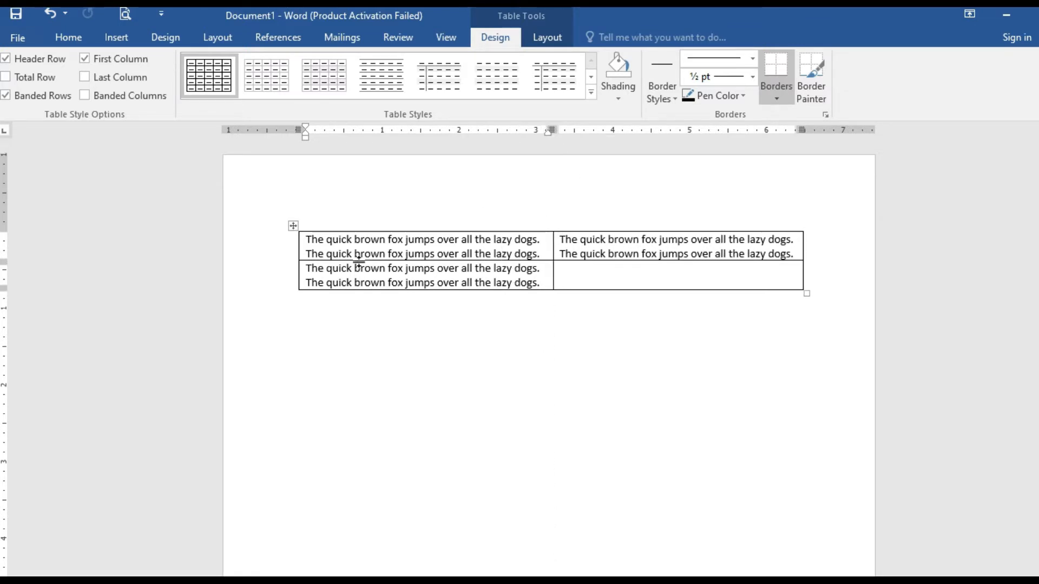
pyautogui.click(344, 321)
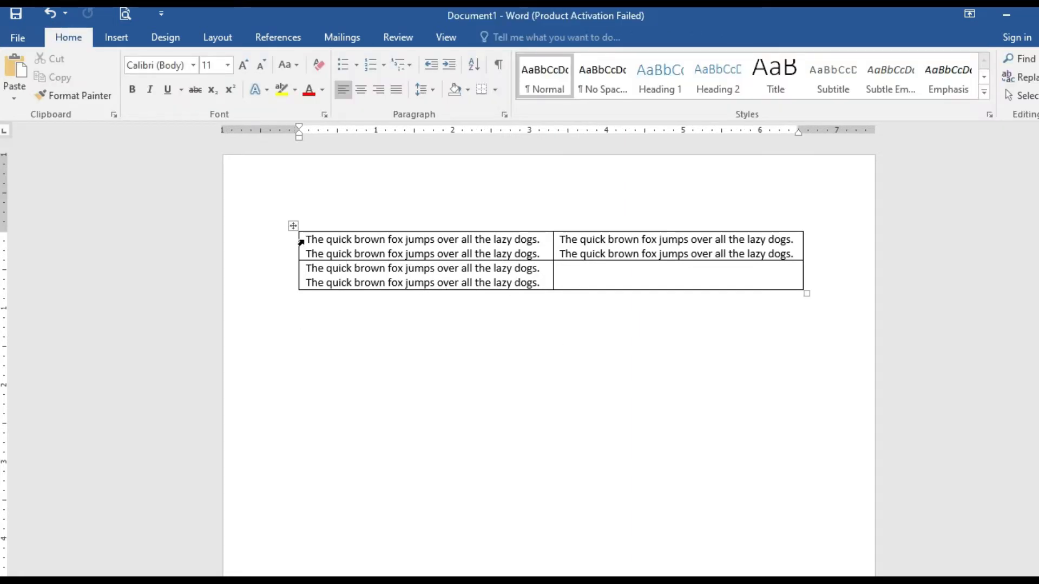
# - Insert an embedded Excel spreadsheet at the selected cells of the converted text table
pyautogui.moveTo(308, 238); pyautogui.dragTo(343, 332)
pyautogui.click(357, 339)
pyautogui.moveTo(307, 241); pyautogui.dragTo(585, 288)
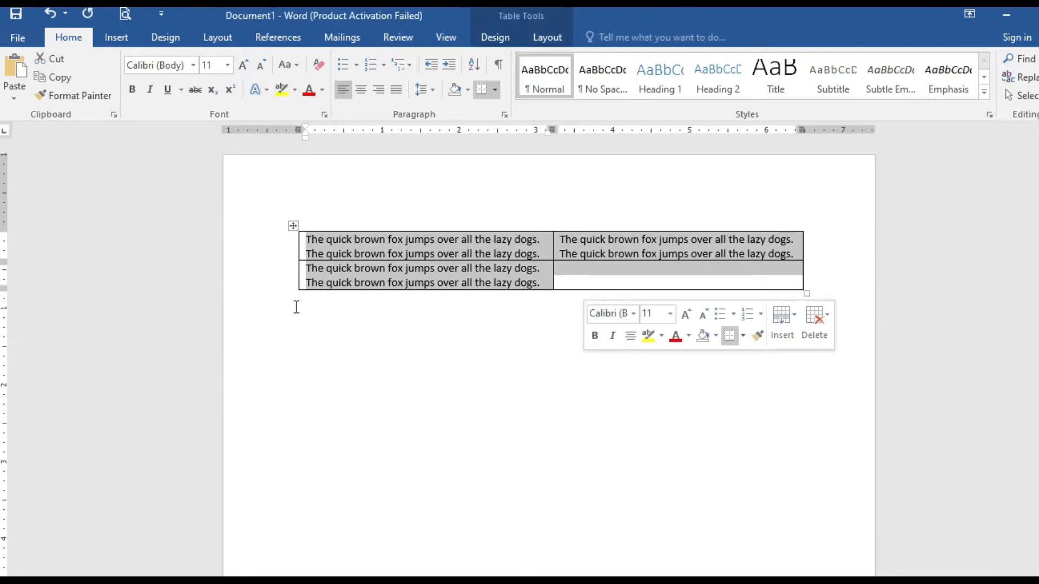
pyautogui.click(108, 37)
pyautogui.click(101, 100)
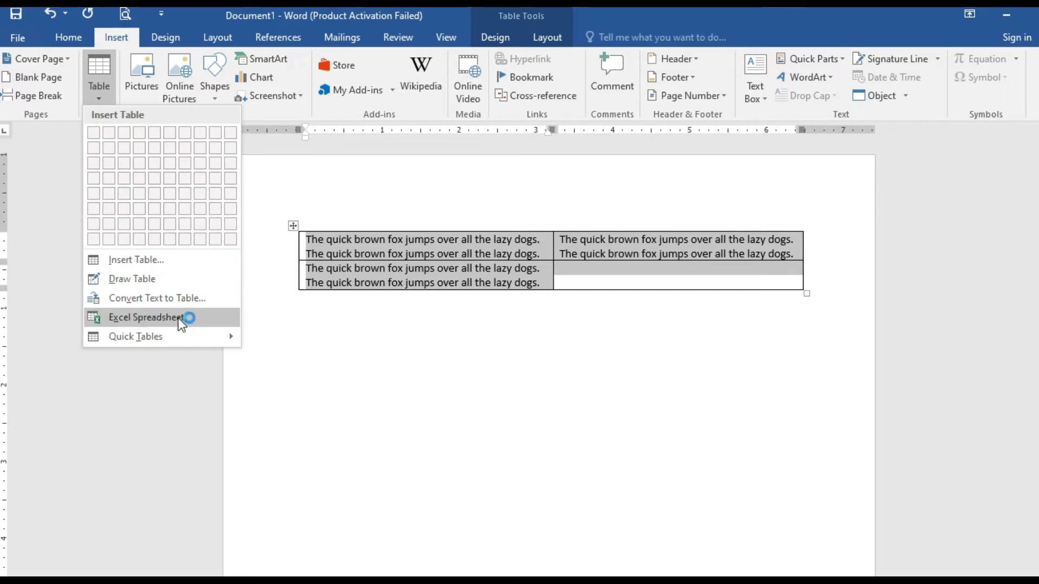
pyautogui.click(146, 317)
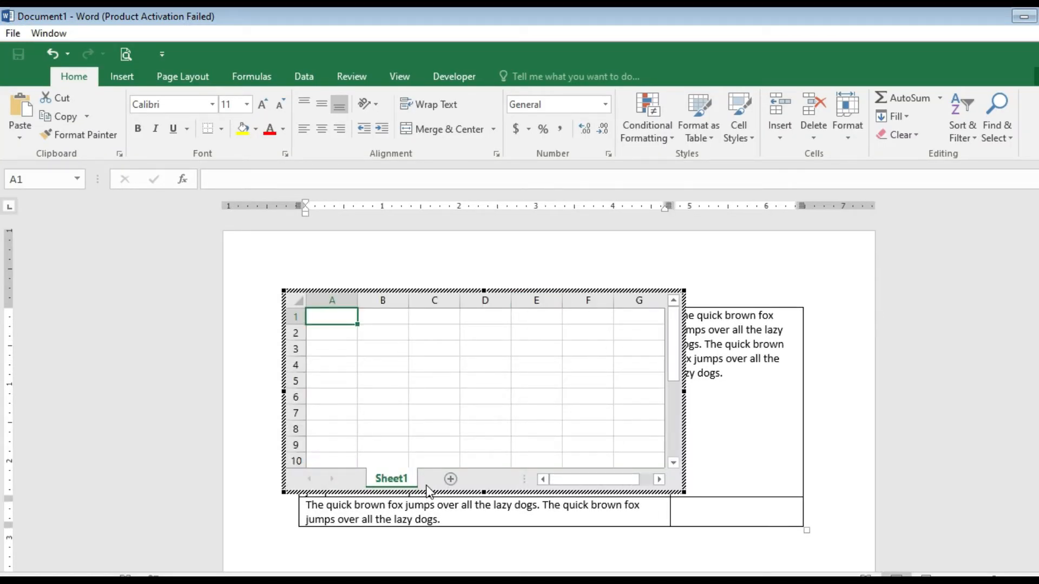
# - Enter the numbers 1 to 6 in cells A1 through A6 of the embedded spreadsheet
pyautogui.click(384, 317)
pyautogui.click(426, 319)
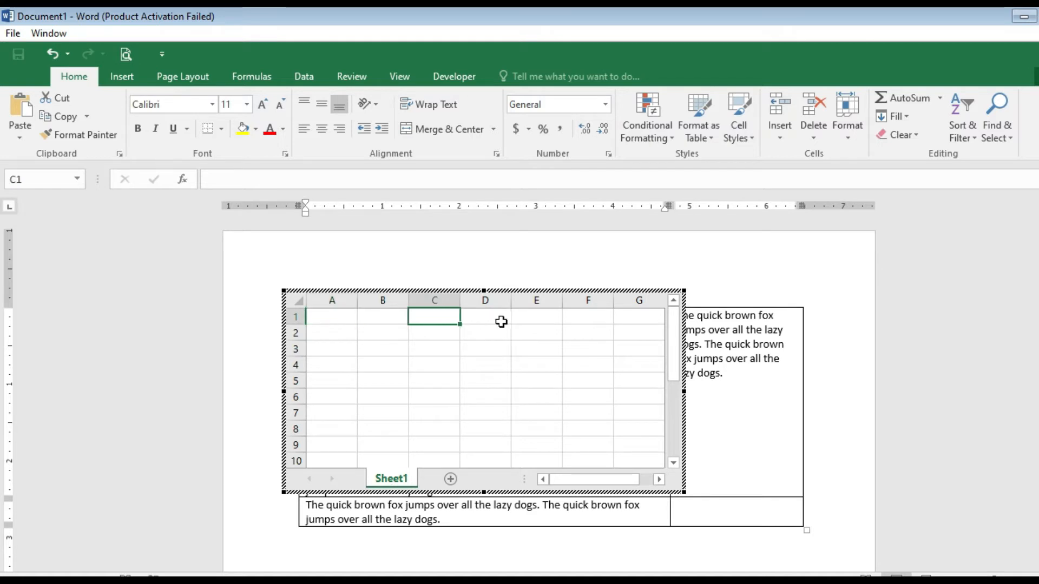
pyautogui.click(502, 323)
pyautogui.click(574, 323)
pyautogui.click(345, 324)
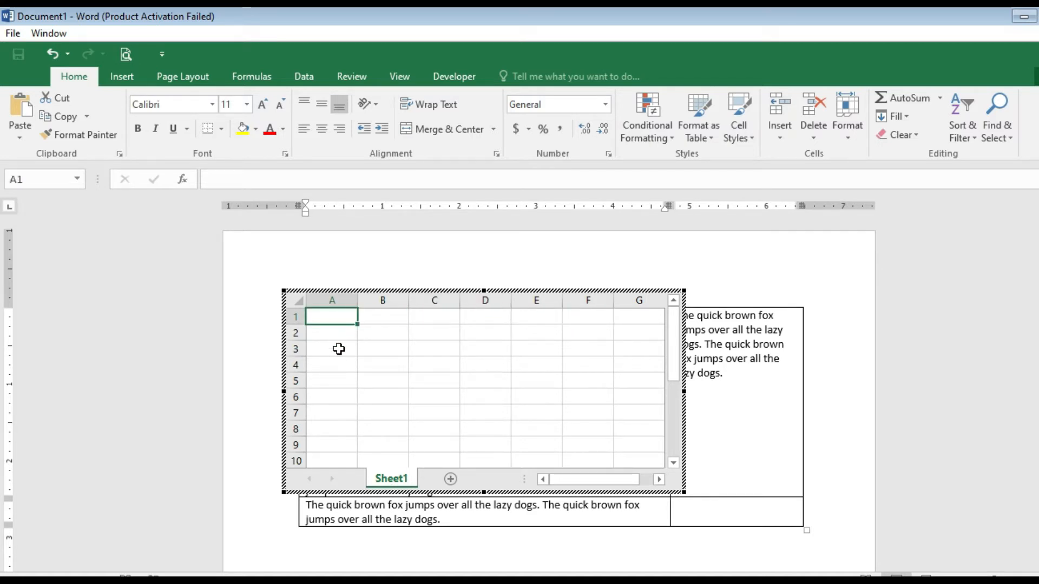
pyautogui.write('a1 2 3 4 5 6')
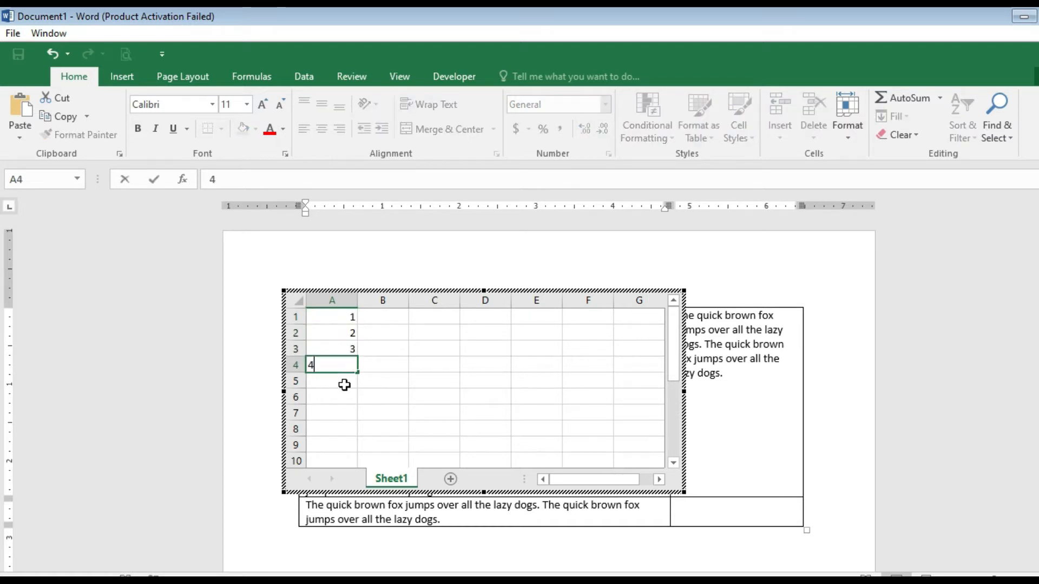
# - Enter the numbers 2 to 7 in cells B1 through B6 of the embedded spreadsheet
pyautogui.press('Up')
pyautogui.press('Up')
pyautogui.press('Up')
pyautogui.press('Up')
pyautogui.press('Up')
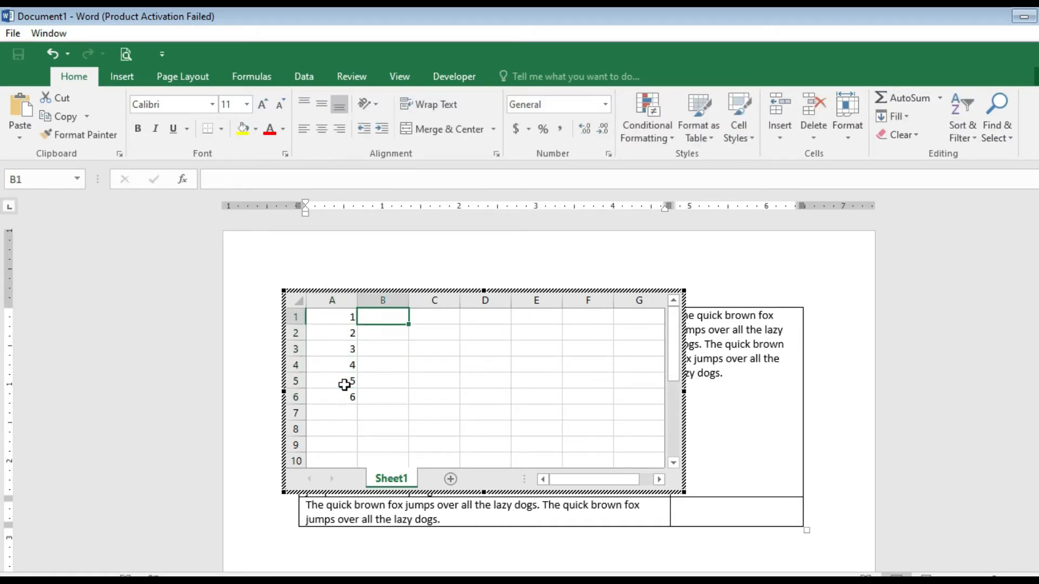
pyautogui.write('2 3 4 5 6 7')
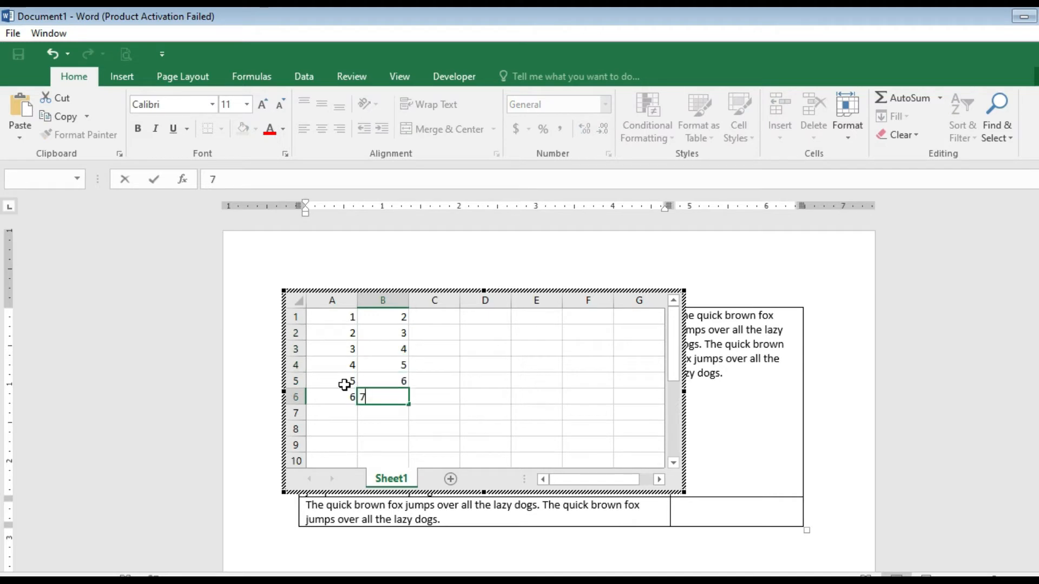
# - Enter a SUM formula in cell A7 of the embedded spreadsheet that totals cells A1 through A6
pyautogui.press('Left')
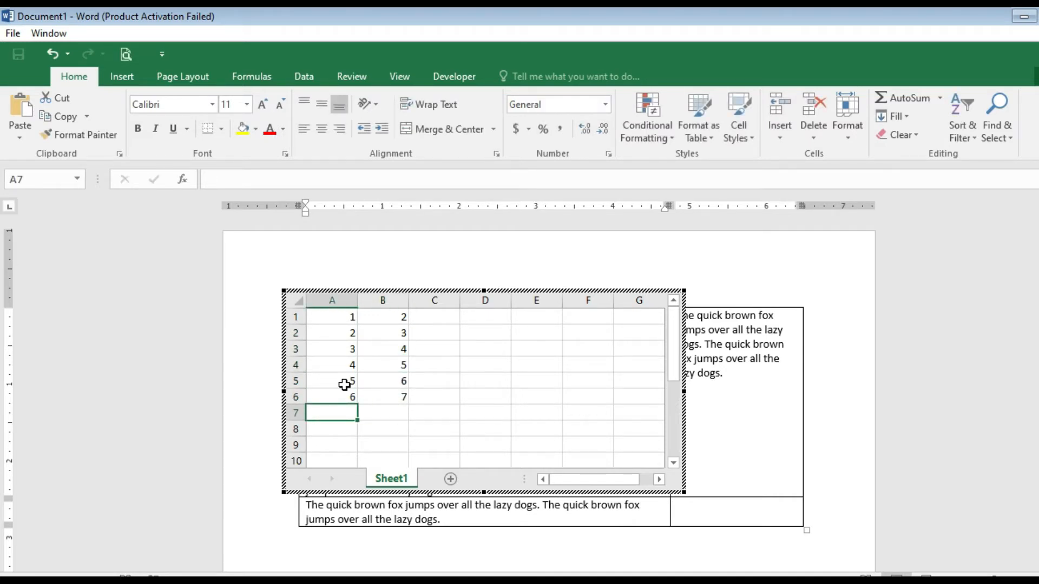
pyautogui.write('@sum(')
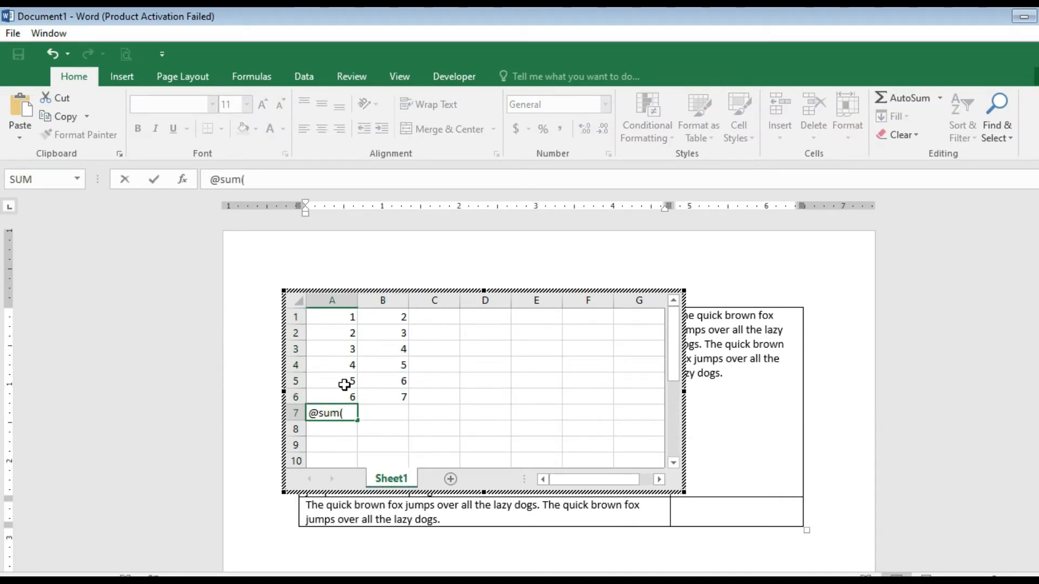
pyautogui.moveTo(338, 319); pyautogui.dragTo(340, 399)
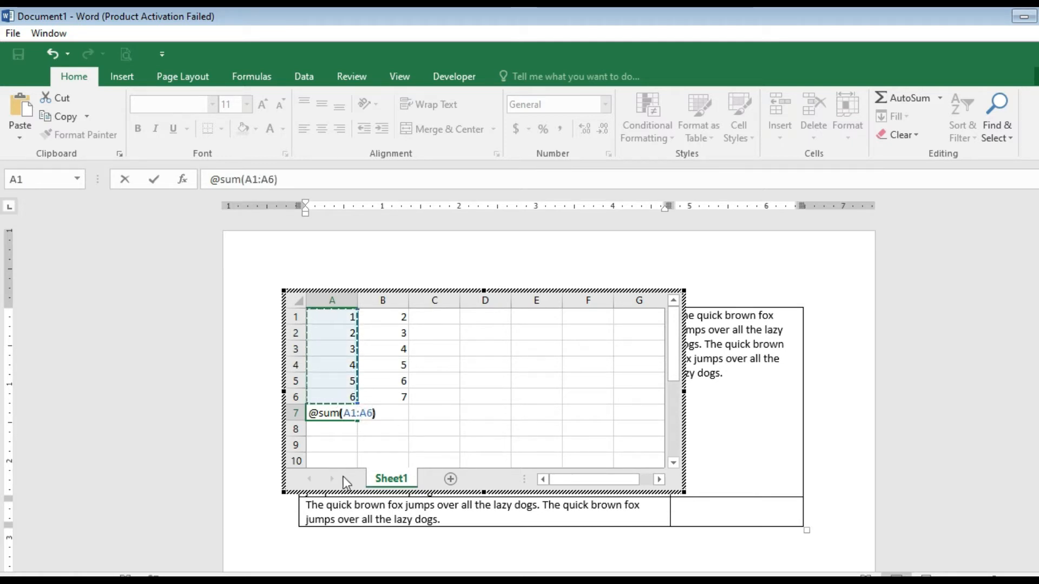
pyautogui.press('Return')
# - Copy the SUM formula from A7 into B7 and close the embedded spreadsheet to return to the document
pyautogui.press('Up')
pyautogui.hotkey('ctrl', 'c')
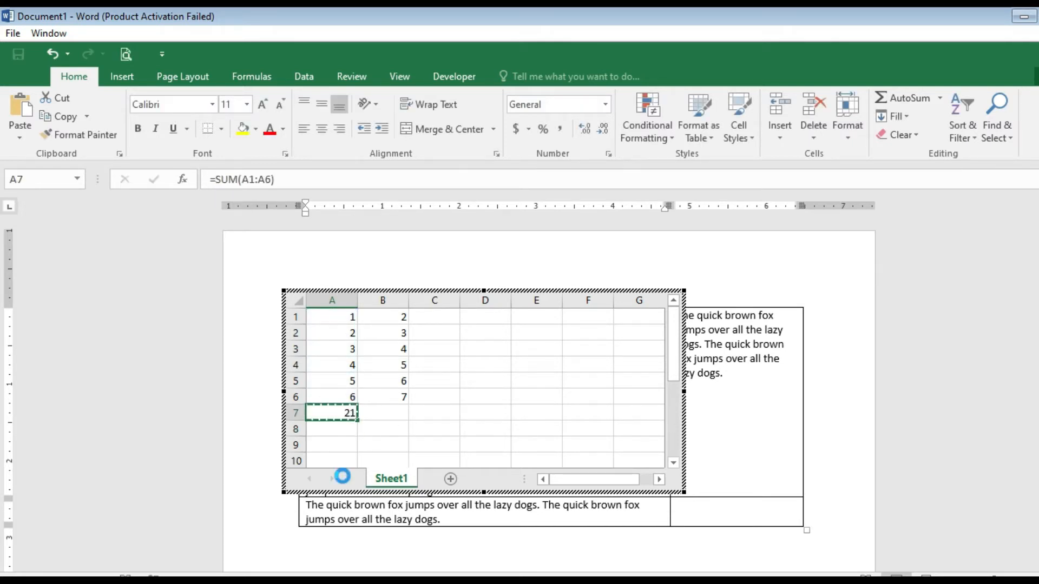
pyautogui.press('Right')
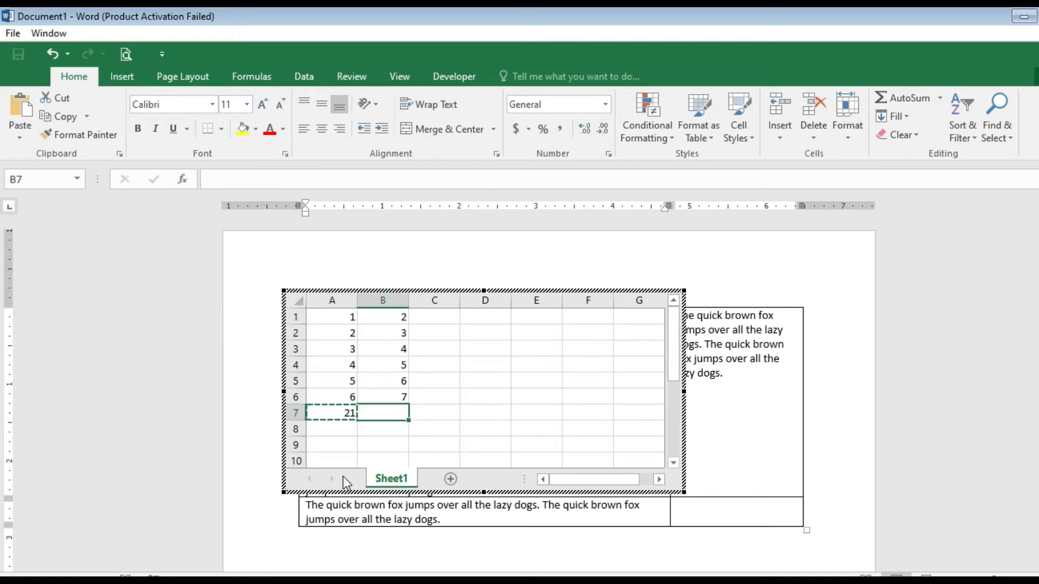
pyautogui.press('Return')
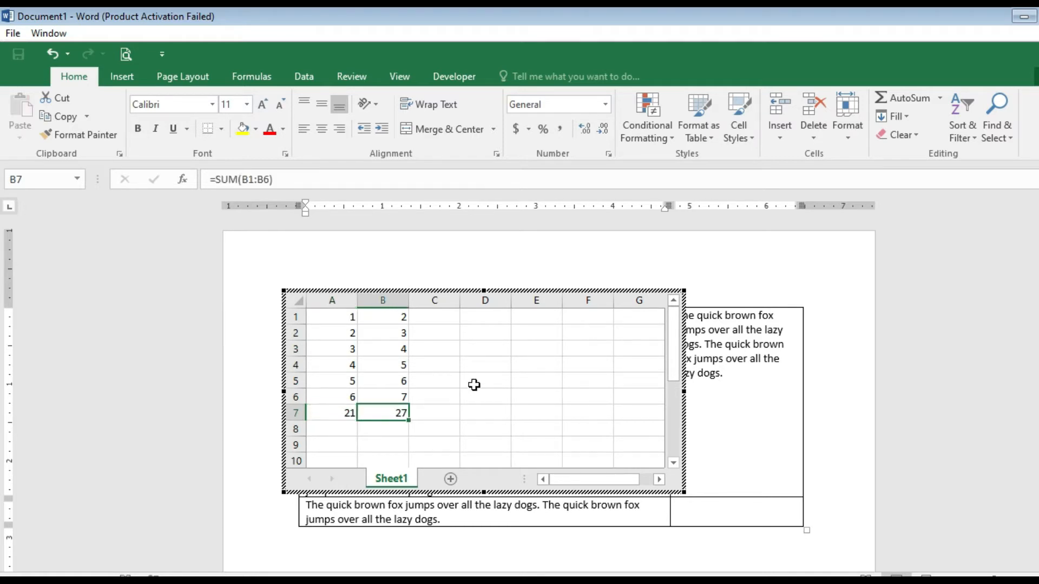
pyautogui.scroll(-2, 552, 423)
pyautogui.scroll(2, 552, 423)
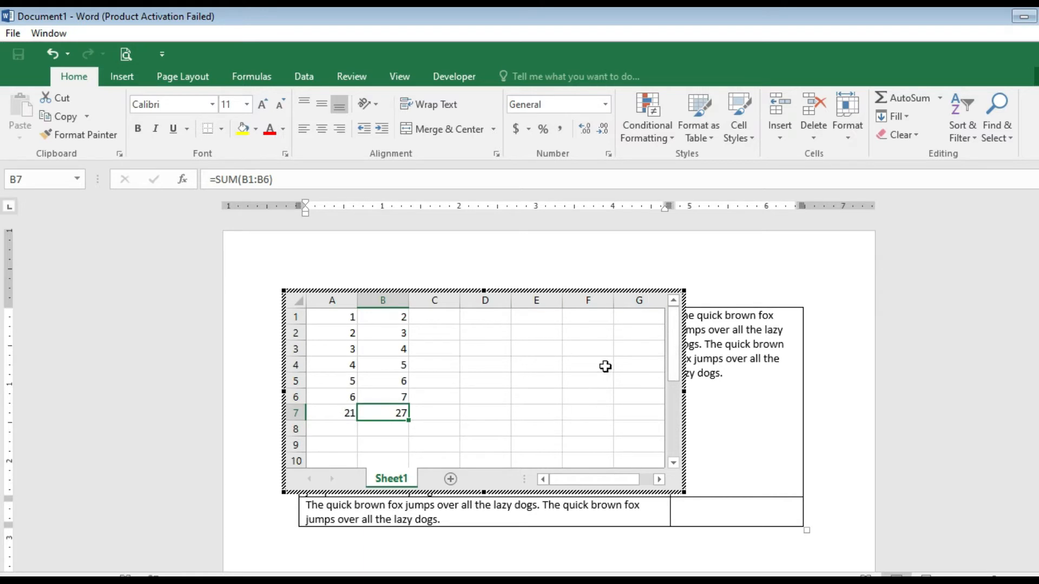
pyautogui.click(530, 551)
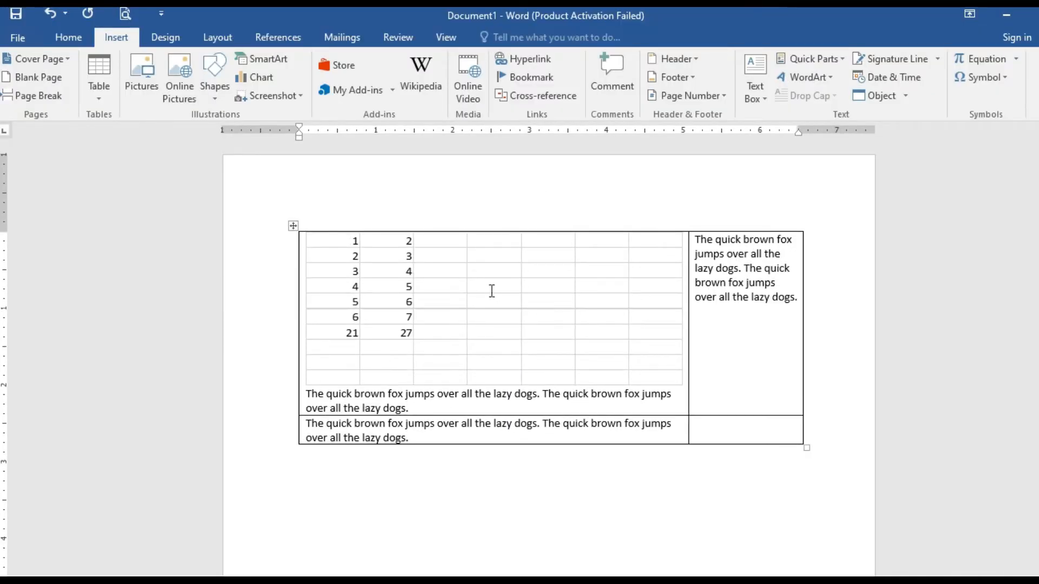
# - Move the embedded spreadsheet out of the text table to the area below it, and check that it opens for editing
pyautogui.click(491, 246)
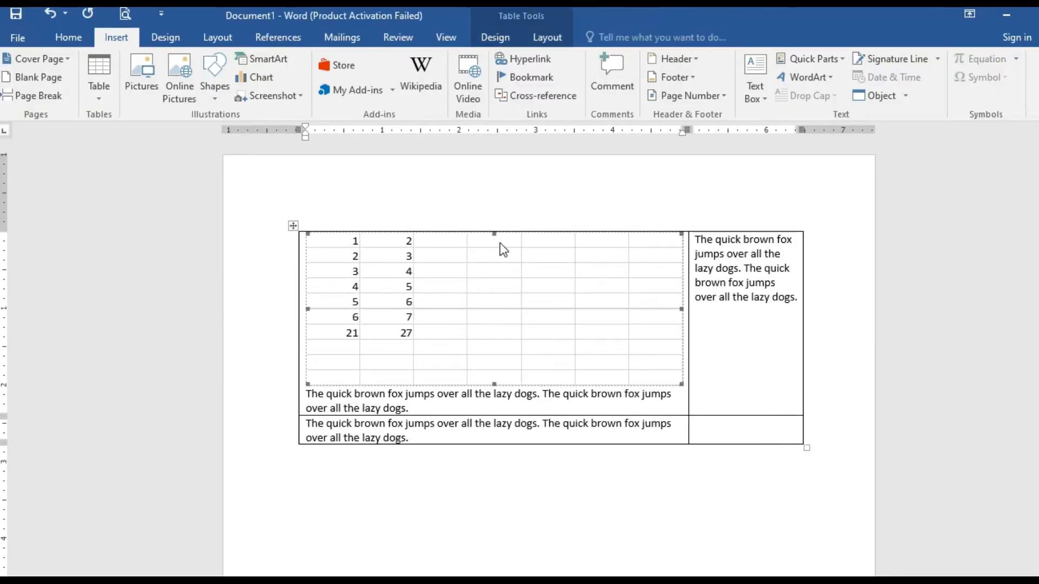
pyautogui.moveTo(477, 499); pyautogui.dragTo(561, 223)
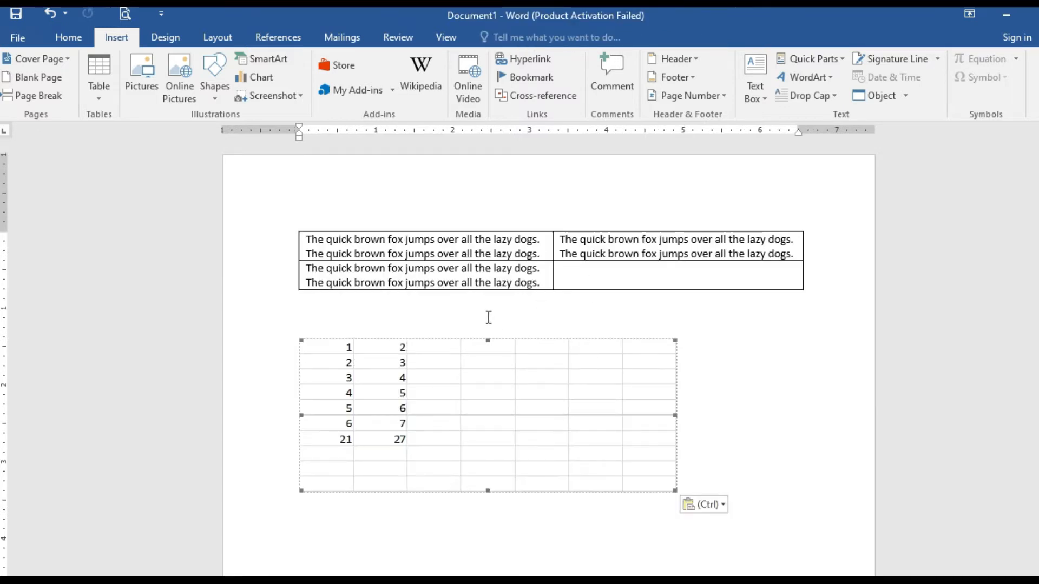
pyautogui.click(488, 317)
pyautogui.doubleClick(375, 349)
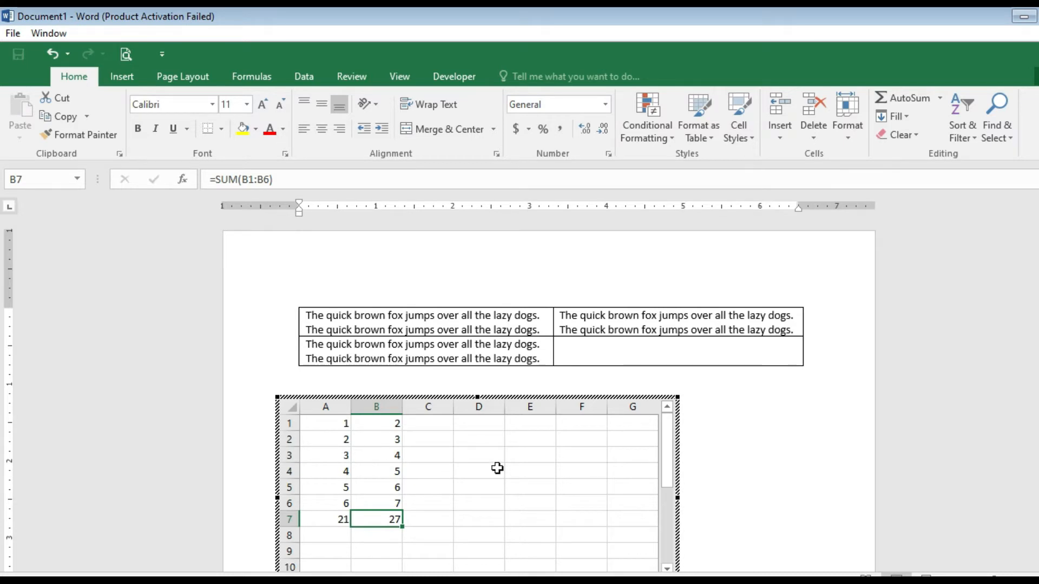
pyautogui.click(748, 403)
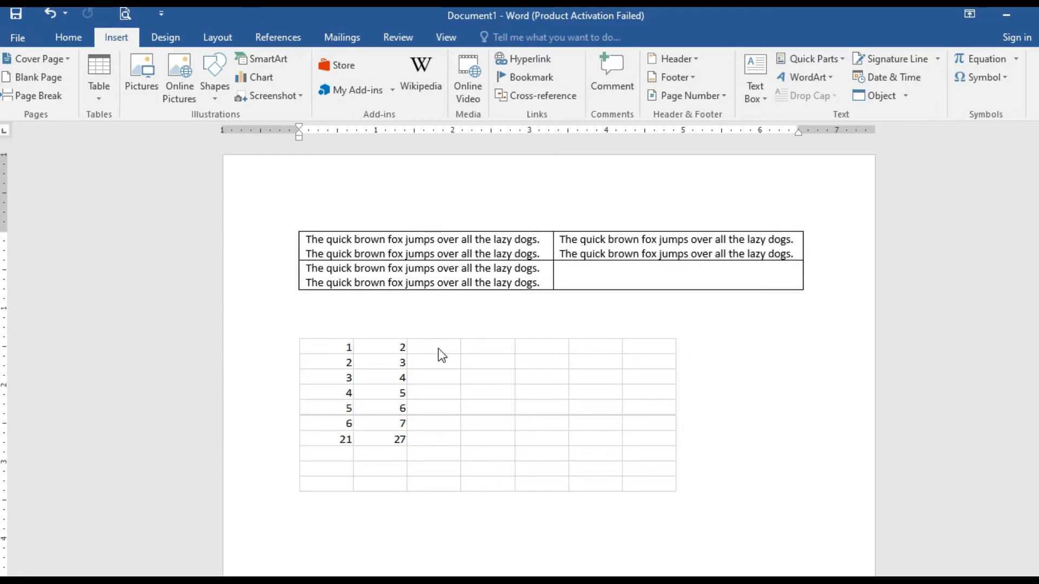
# - Delete the embedded spreadsheet below the text table
pyautogui.click(543, 394)
pyautogui.scroll(-1, 545, 394)
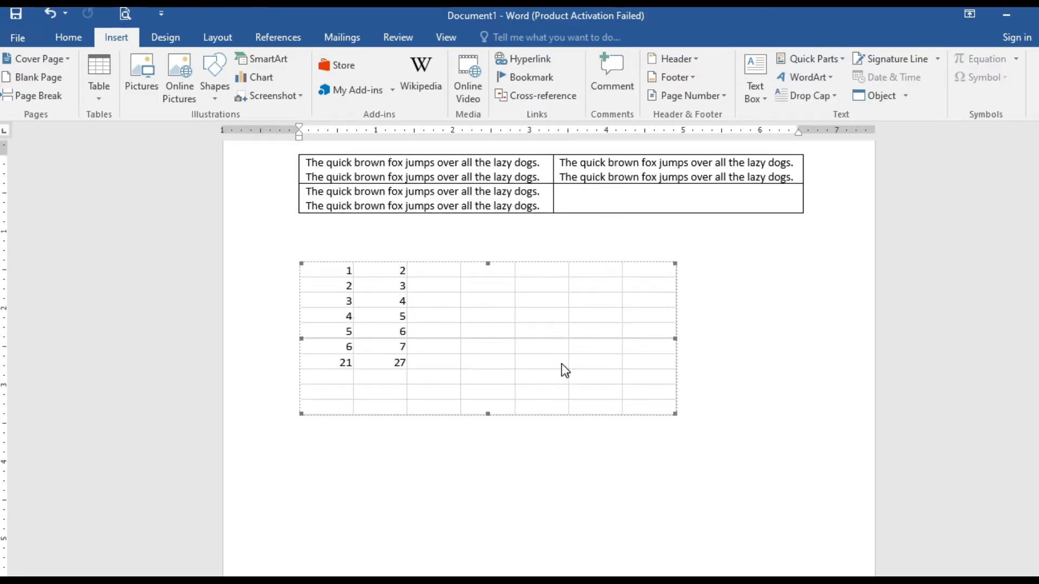
pyautogui.press('Delete')
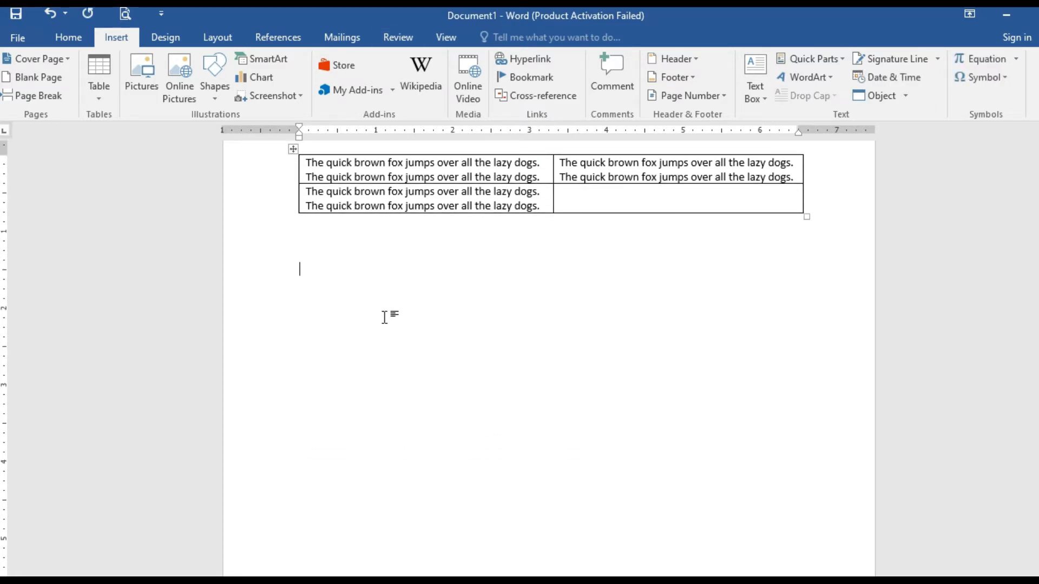
# - Browse the built-in Quick Tables and insert Calendar 2 below the text table
pyautogui.scroll(1, 387, 313)
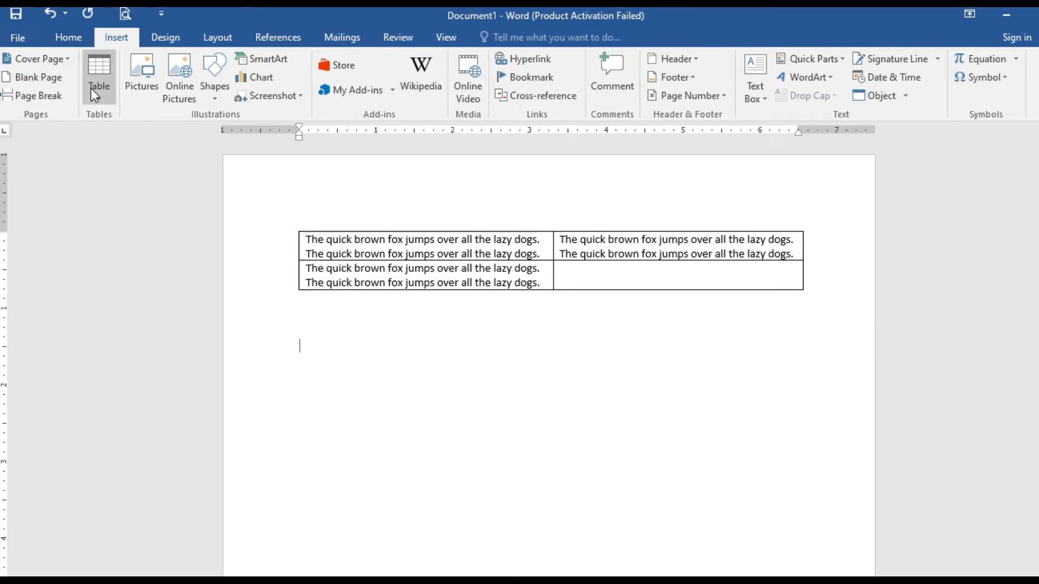
pyautogui.click(94, 102)
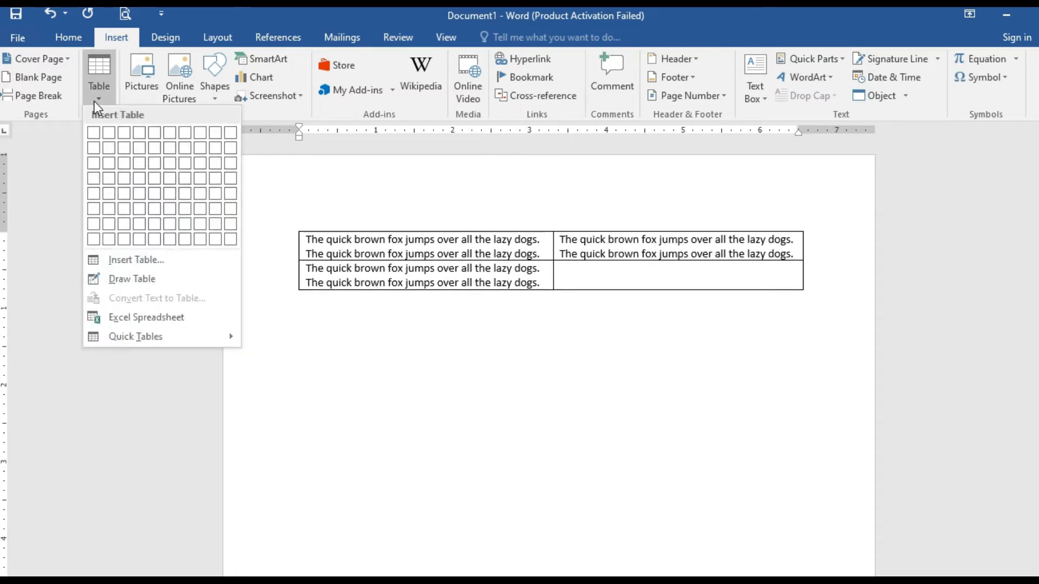
pyautogui.moveTo(189, 335)
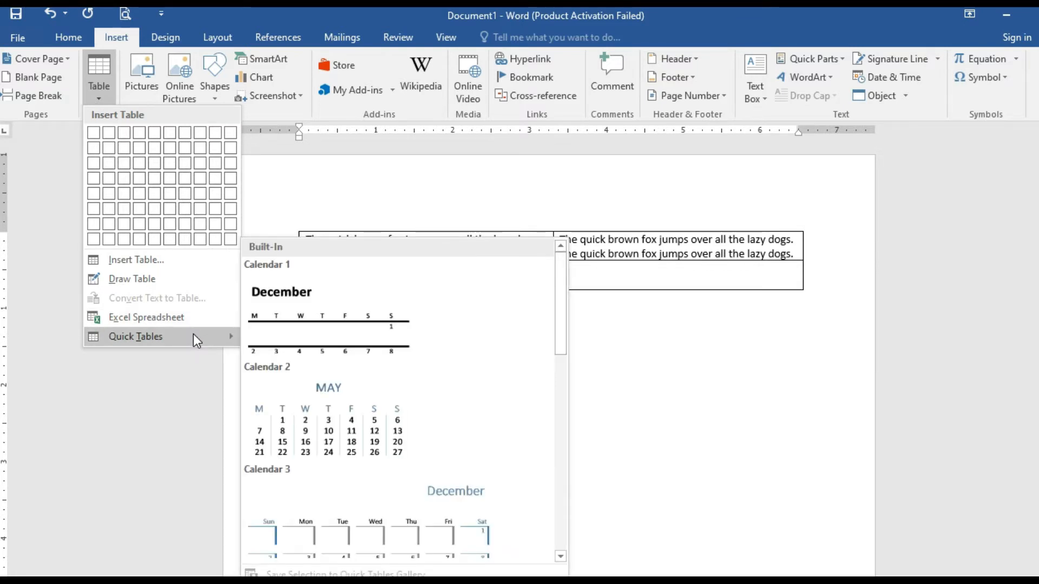
pyautogui.scroll(-3, 392, 388)
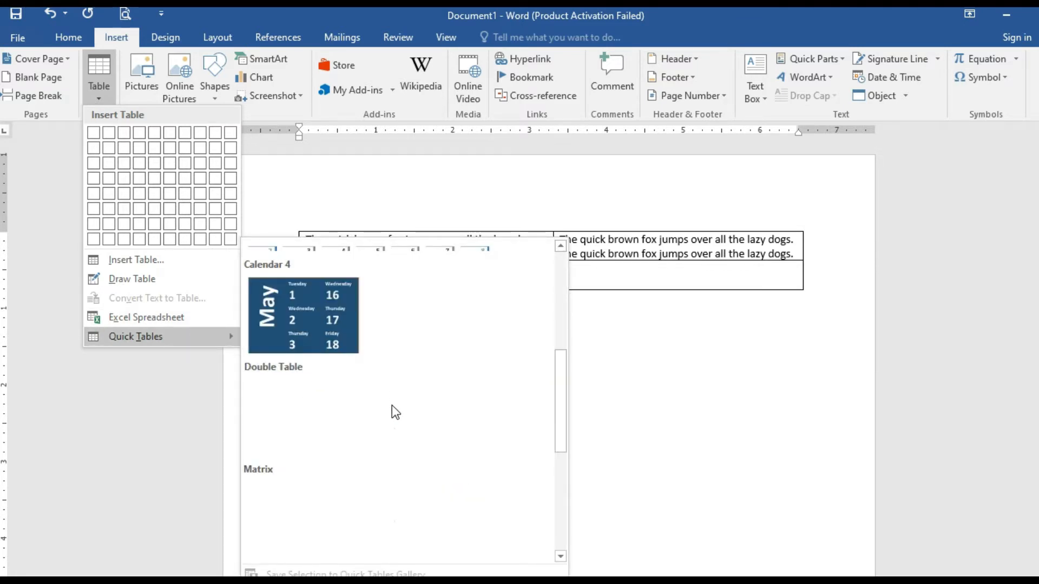
pyautogui.scroll(-3, 392, 405)
pyautogui.scroll(3, 389, 425)
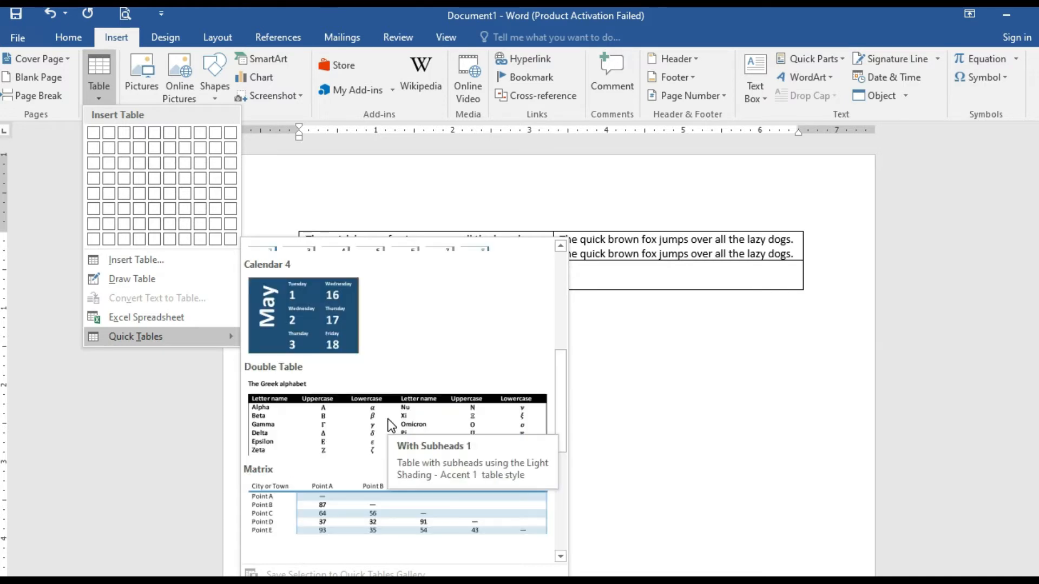
pyautogui.scroll(3, 391, 426)
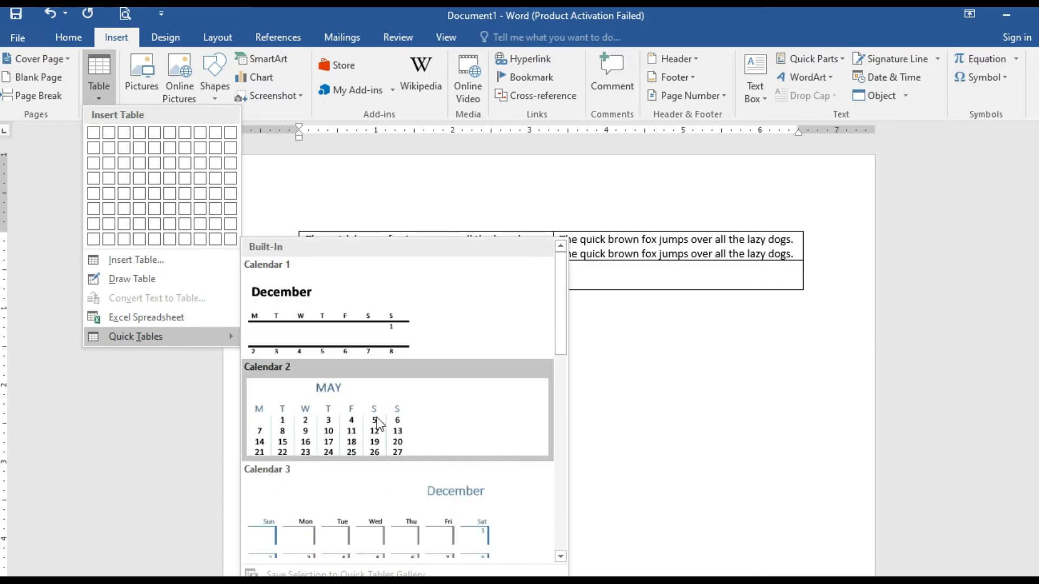
pyautogui.click(331, 425)
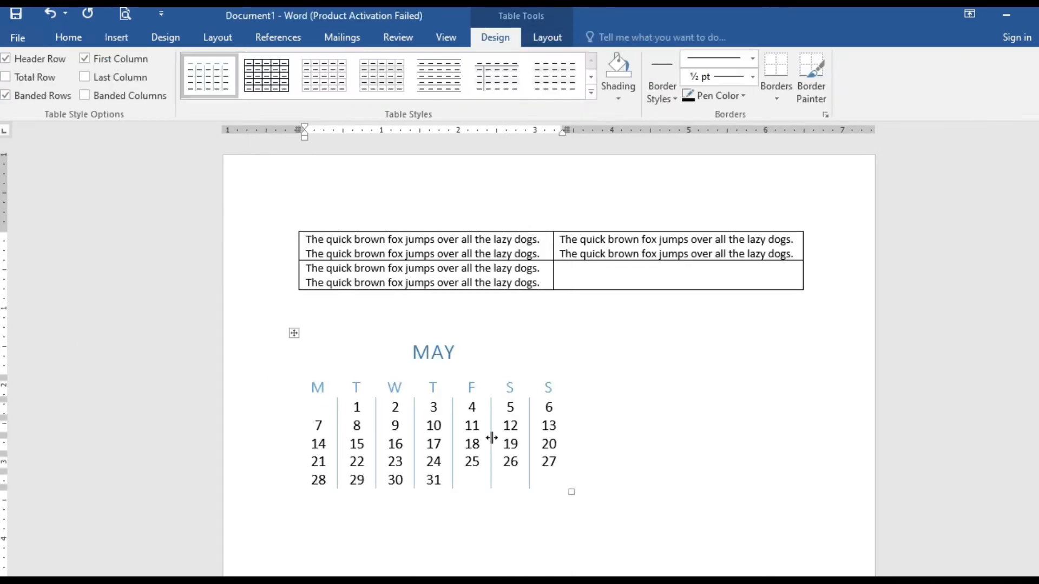
pyautogui.click(356, 425)
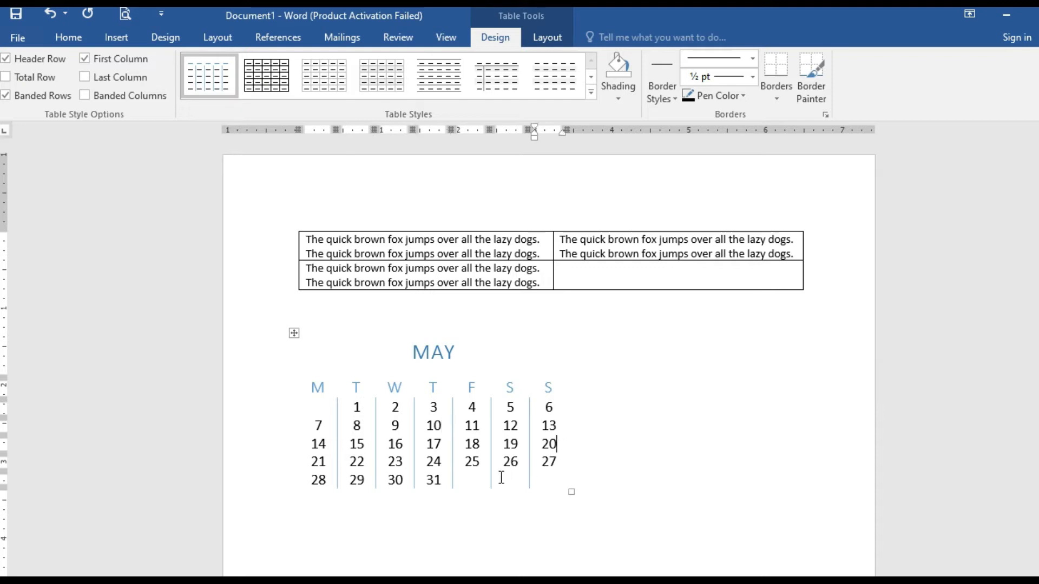
pyautogui.click(361, 480)
pyautogui.click(301, 460)
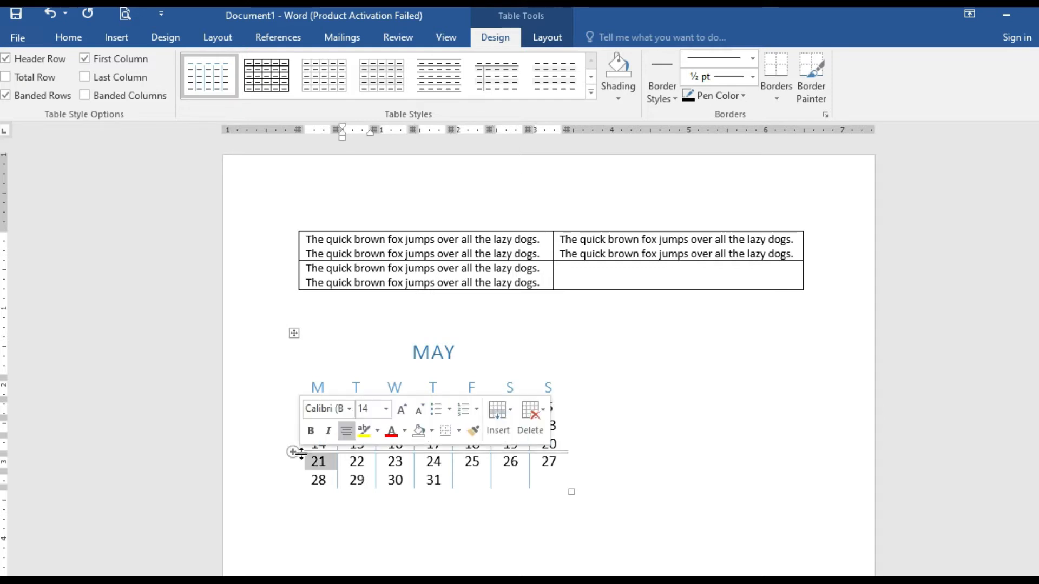
pyautogui.click(411, 353)
pyautogui.click(464, 461)
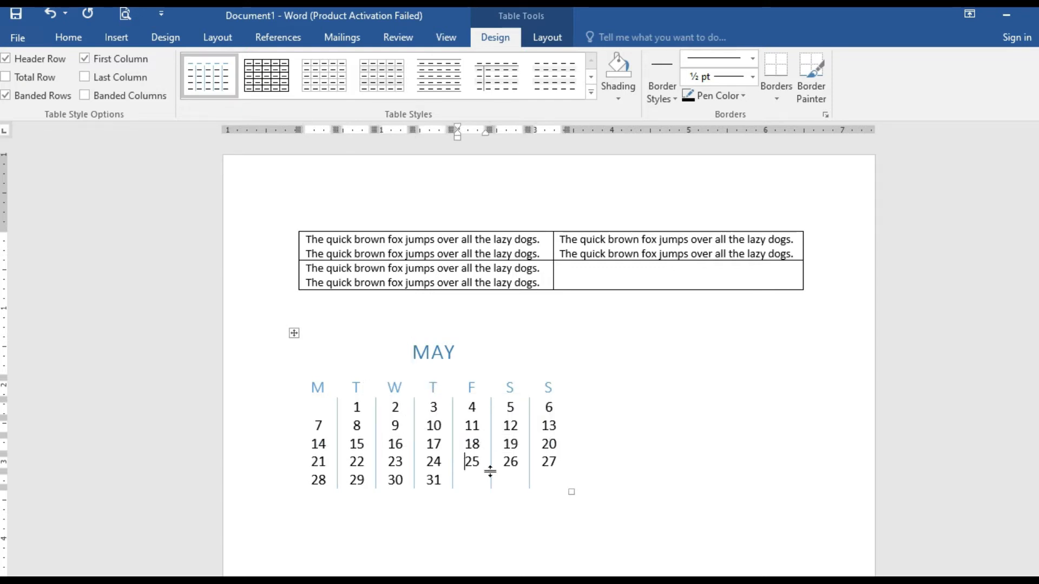
# - Replace the date 4 in the calendar's F column with 3
pyautogui.doubleClick(468, 388)
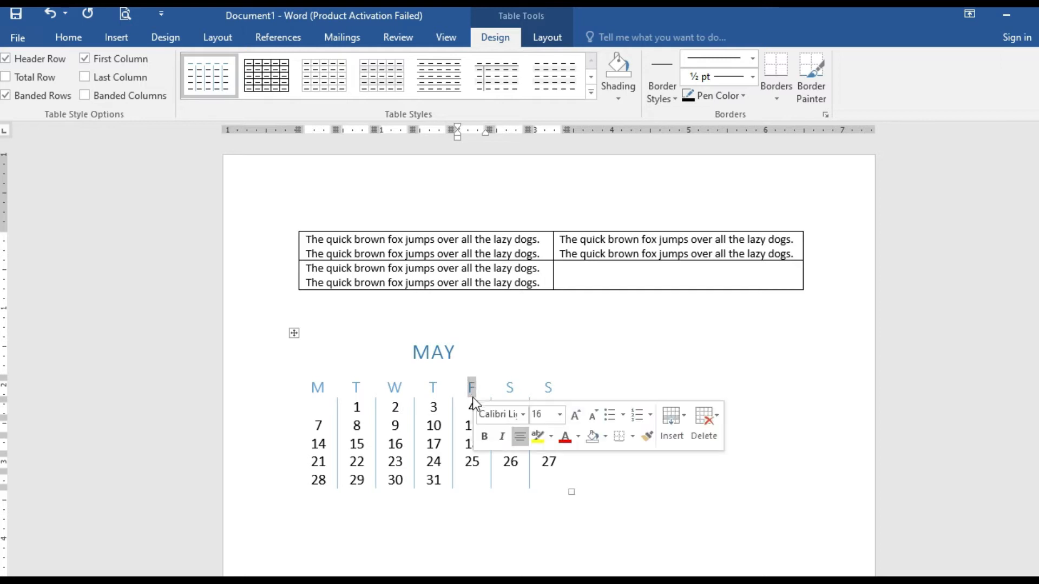
pyautogui.click(468, 406)
pyautogui.doubleClick(471, 406)
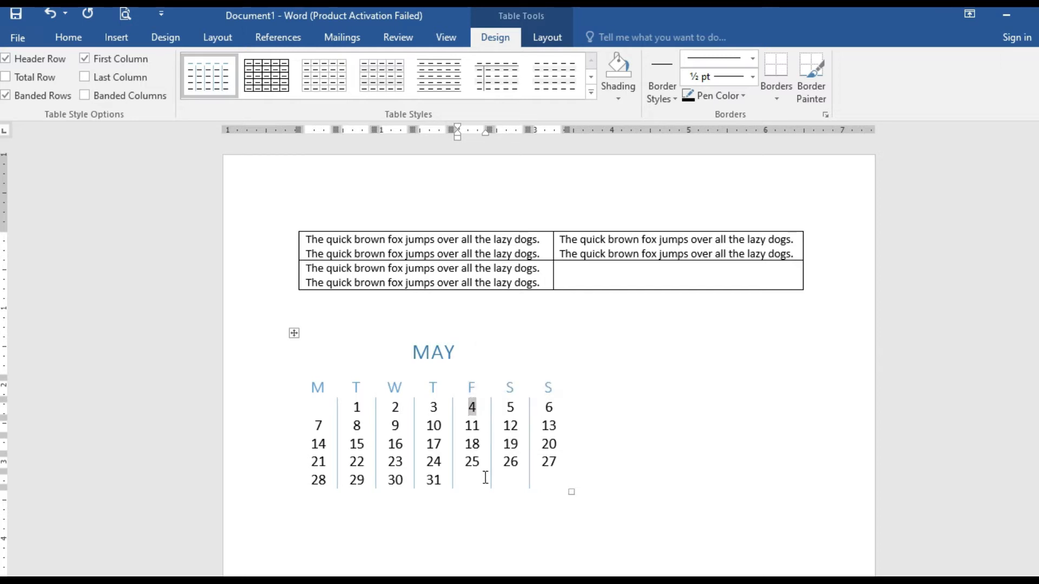
pyautogui.write('3')
# - Shrink the calendar table slightly, and undo all changes back to before the calendar was inserted
pyautogui.moveTo(569, 490); pyautogui.dragTo(520, 483)
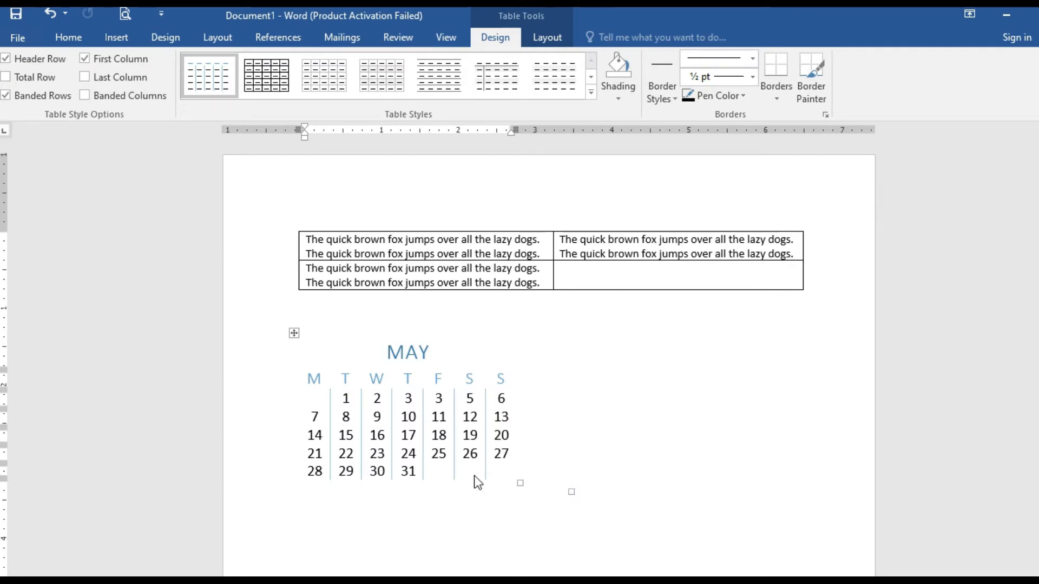
pyautogui.hotkey('ctrl', 'z')
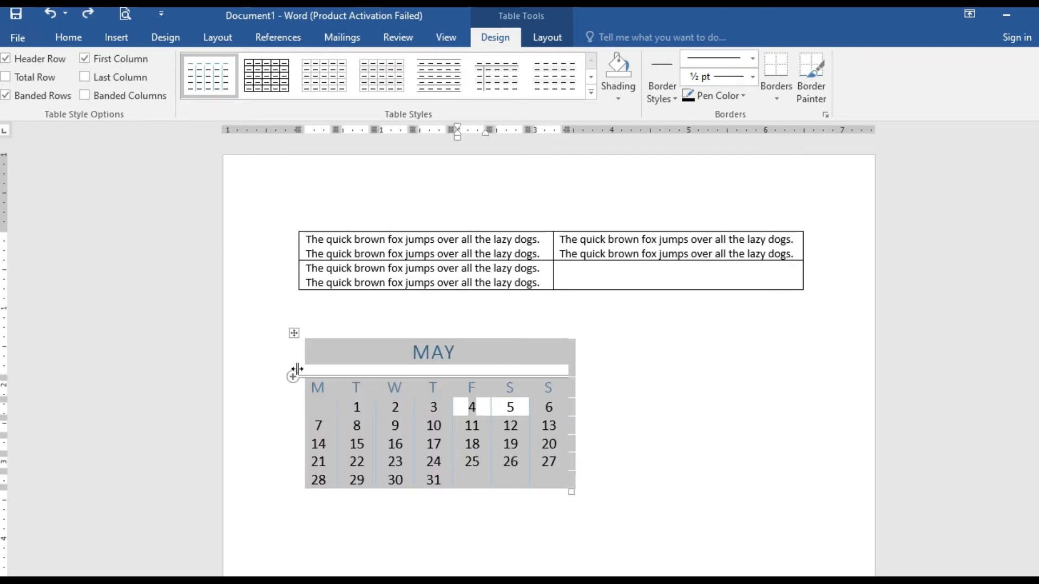
pyautogui.hotkey('ctrl', 'z')
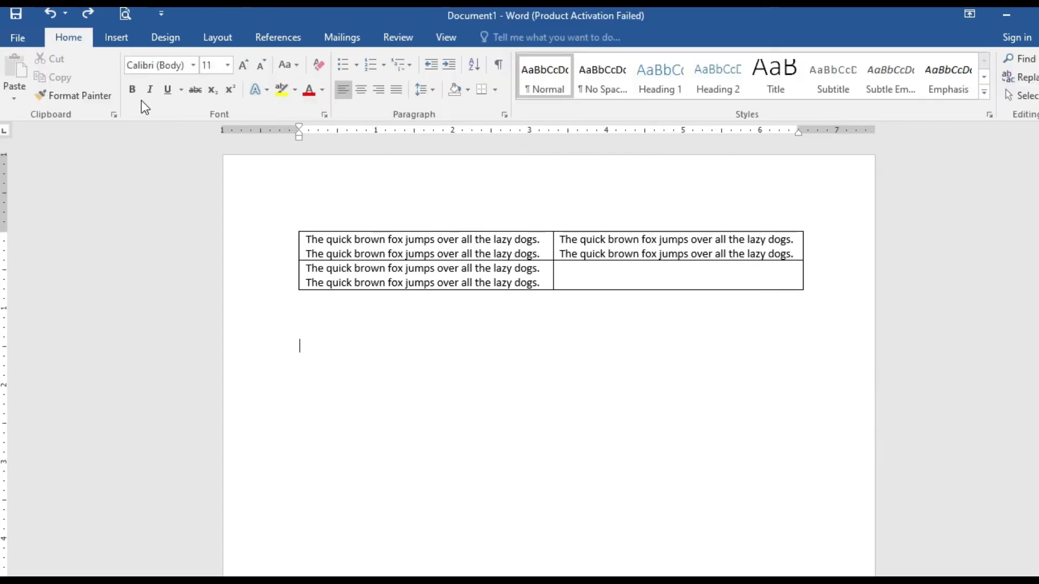
# - Insert a blank table with 4 columns and 5 rows below the text table, using the Insert Table dialog
pyautogui.click(113, 40)
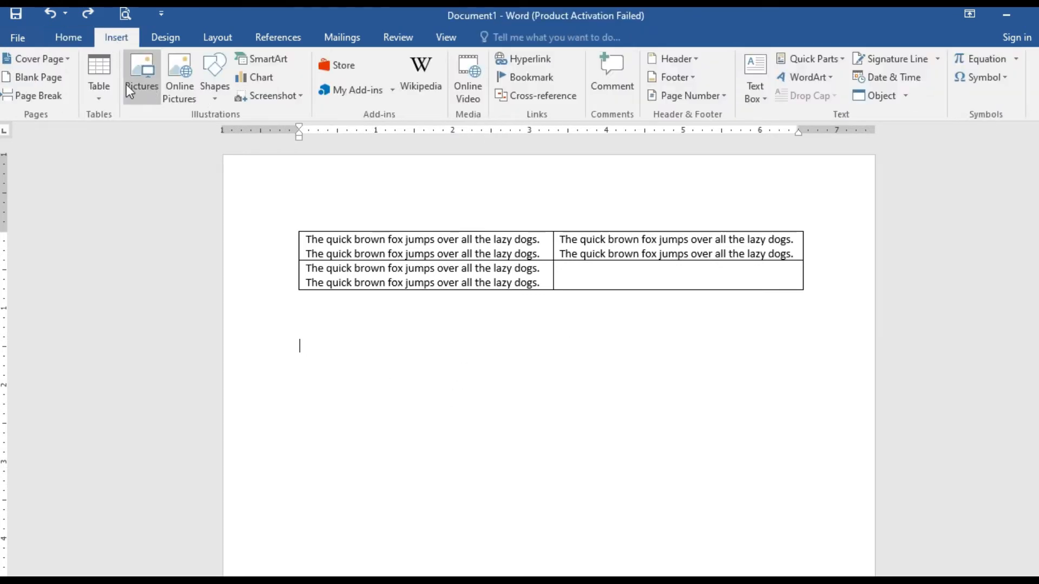
pyautogui.click(99, 100)
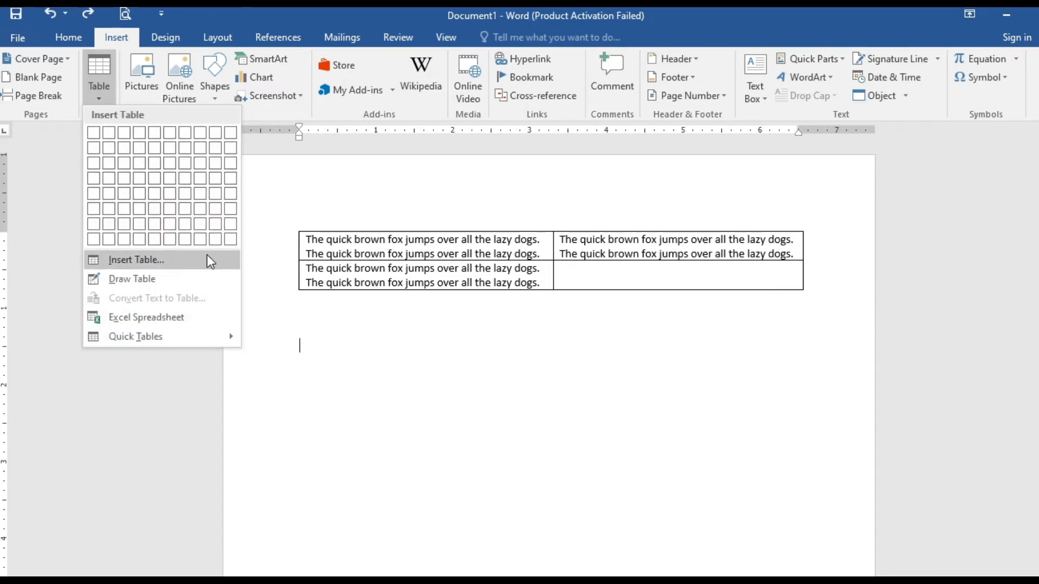
pyautogui.click(174, 260)
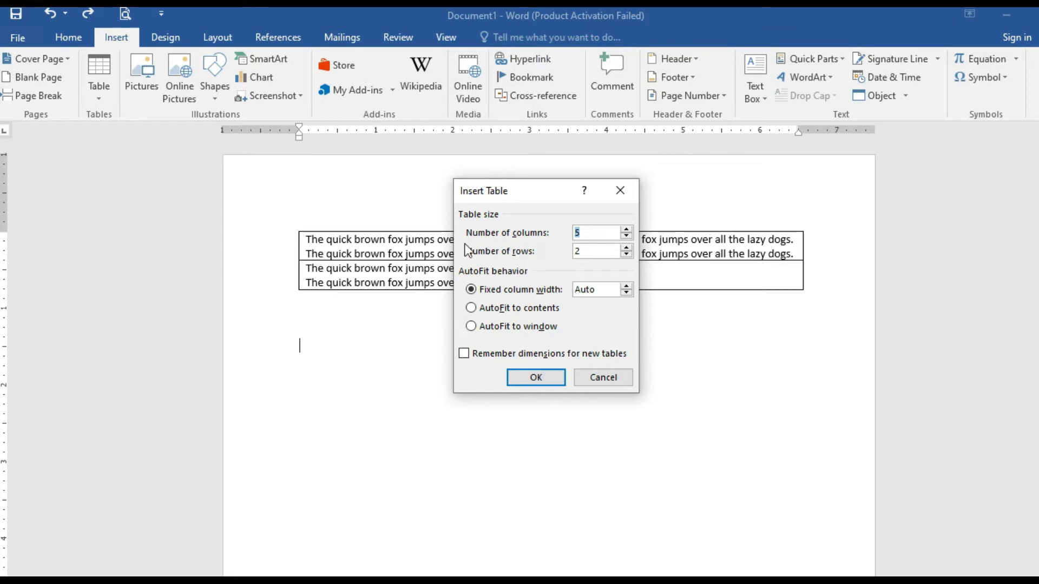
pyautogui.click(626, 237)
pyautogui.click(626, 236)
pyautogui.click(542, 380)
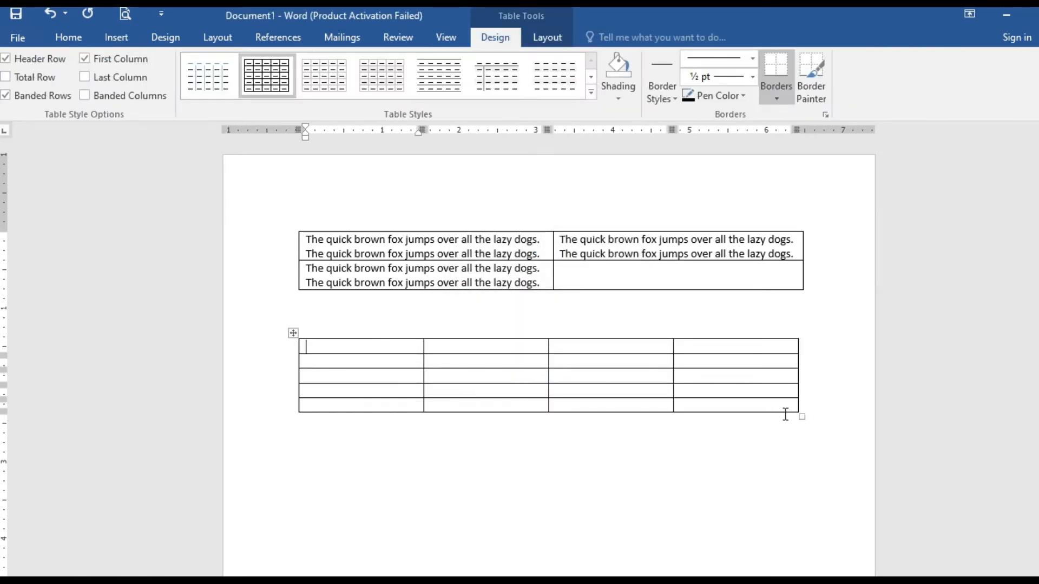
# - Select the entire second column of the new blank table
pyautogui.click(559, 426)
pyautogui.click(380, 349)
pyautogui.click(736, 347)
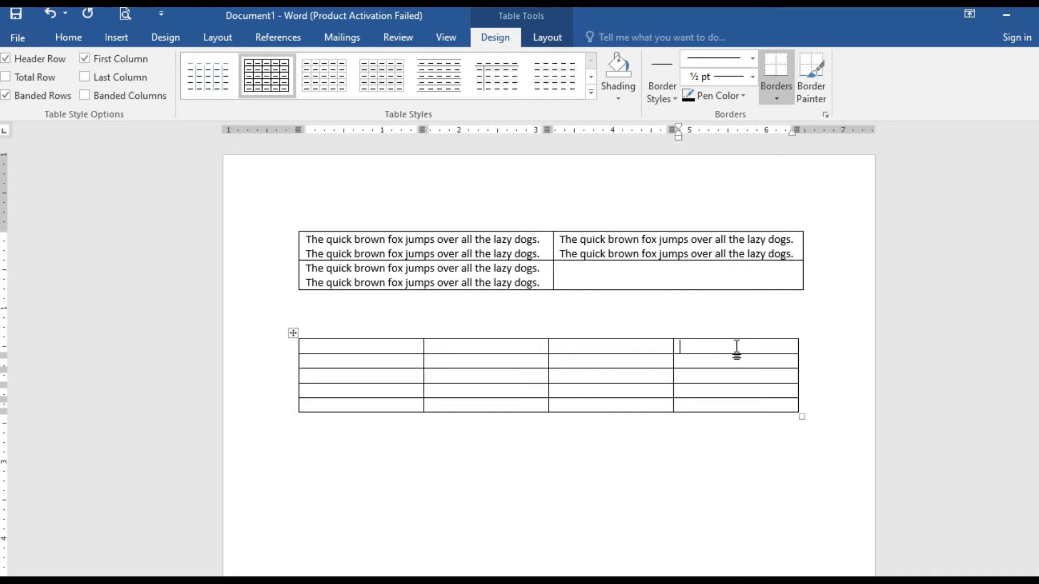
pyautogui.click(512, 335)
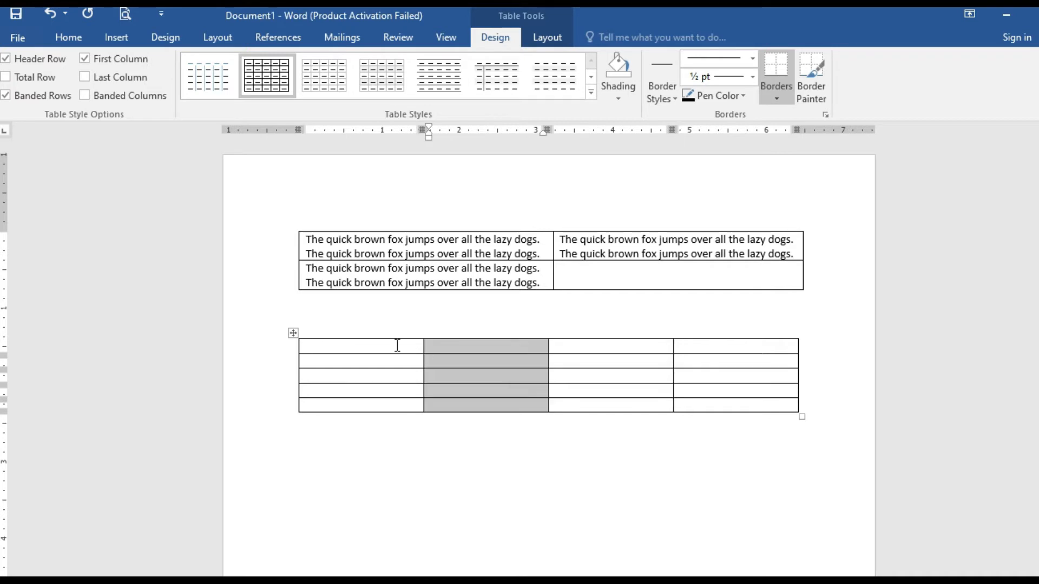
# - Fill the first row of the blank four-column table with A, B, C and D, one letter per cell
pyautogui.click(353, 344)
pyautogui.click(447, 358)
pyautogui.click(488, 348)
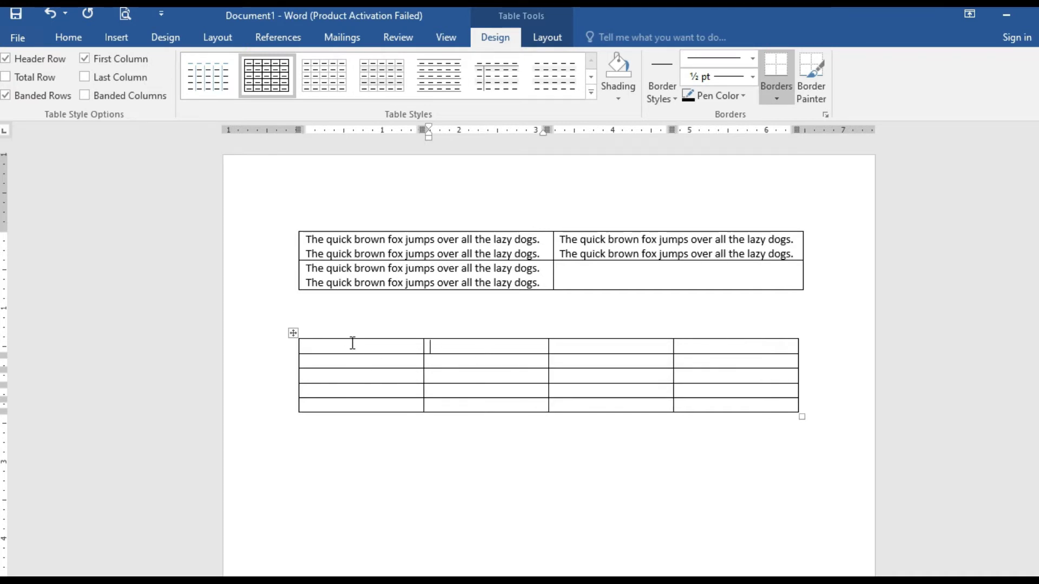
pyautogui.click(340, 345)
pyautogui.write('A')
pyautogui.press('Tab')
pyautogui.write('B')
pyautogui.press('Tab')
pyautogui.write('C')
pyautogui.press('Tab')
pyautogui.write('D')
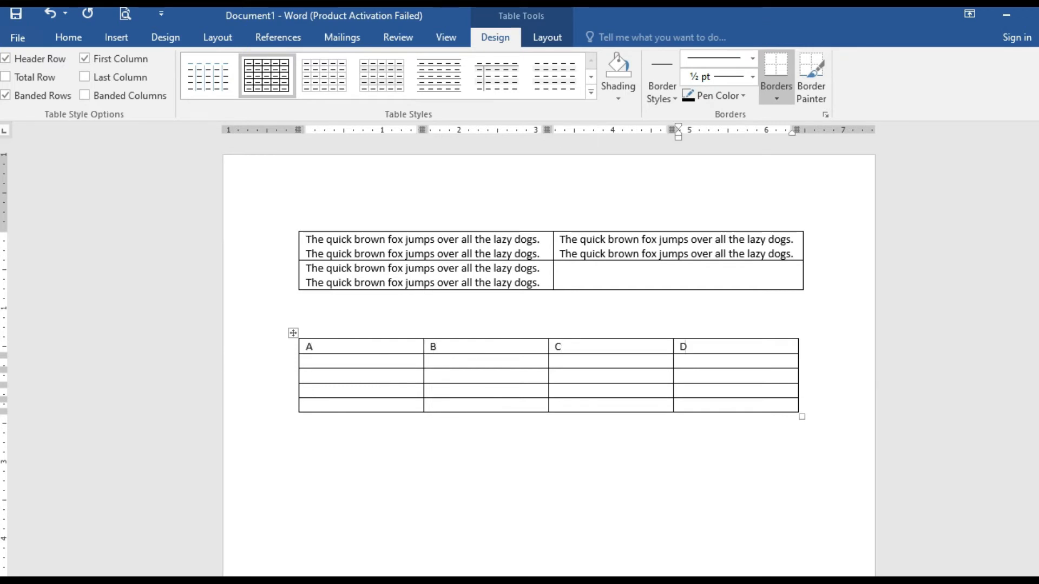
pyautogui.press('Left')
pyautogui.press('Left')
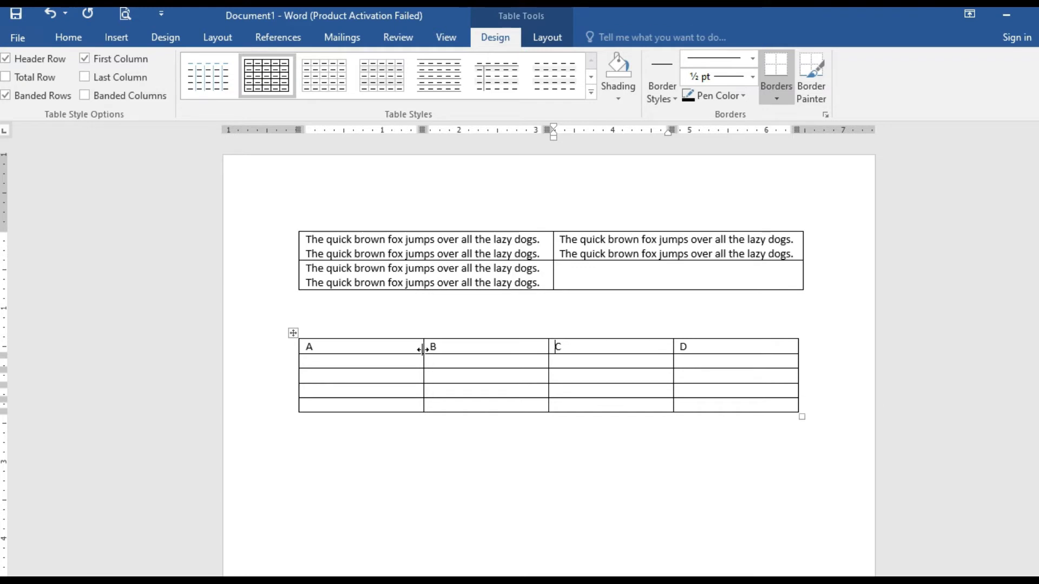
# - Widen column A of the four-column table slightly and shift the border between columns B and C slightly toward column D
pyautogui.moveTo(423, 349)
pyautogui.mouseDown()
pyautogui.moveTo(405, 349)
pyautogui.moveTo(433, 349)
pyautogui.mouseUp()
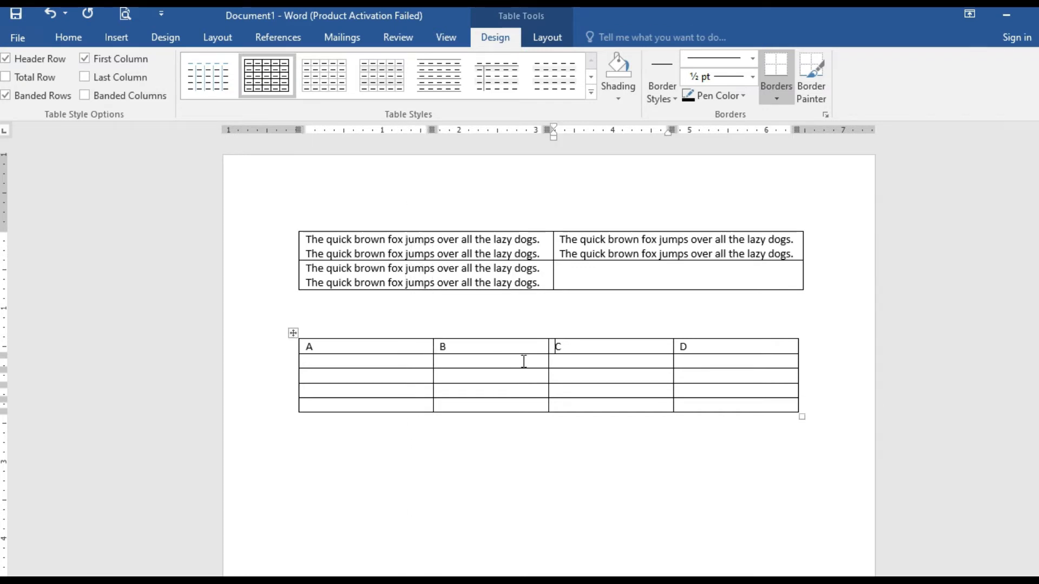
pyautogui.moveTo(548, 346)
pyautogui.mouseDown()
pyautogui.moveTo(528, 348)
pyautogui.moveTo(559, 353)
pyautogui.mouseUp()
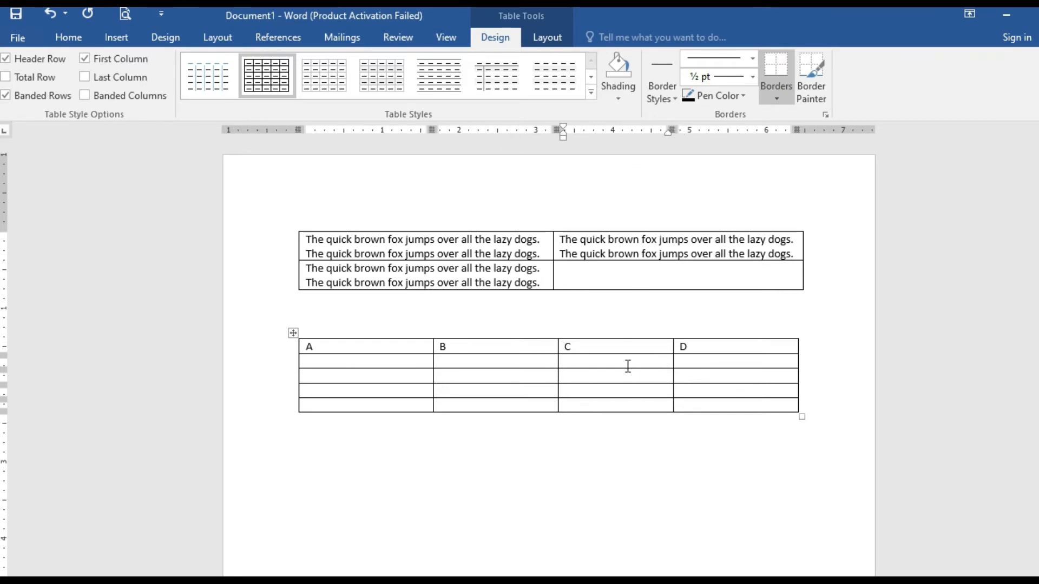
pyautogui.click(381, 350)
# - Draw the outer frame of a new table, about 6.44" wide and 1.59" high, below the A–D table using Draw Table
pyautogui.click(117, 38)
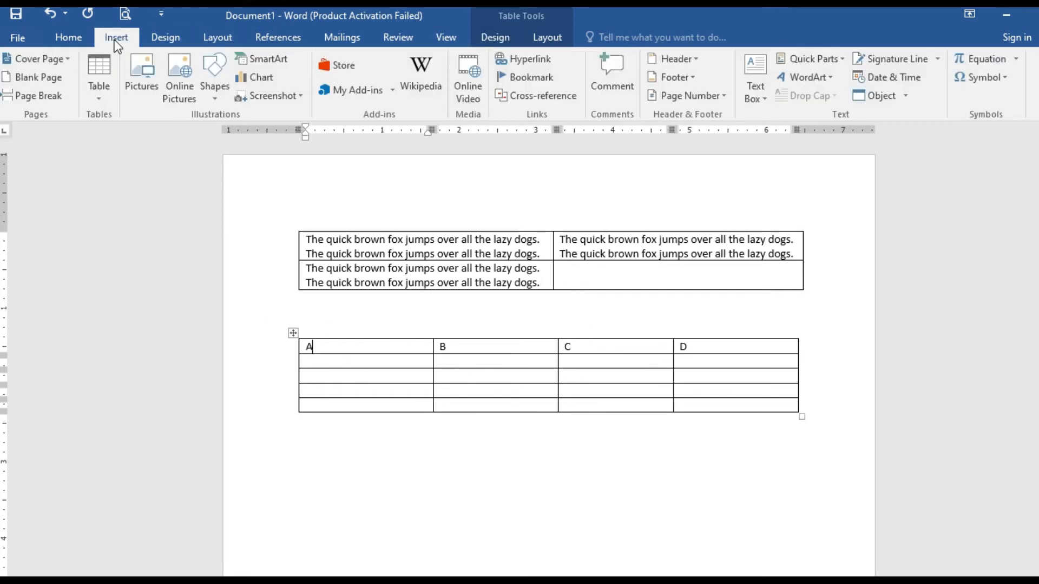
pyautogui.click(348, 444)
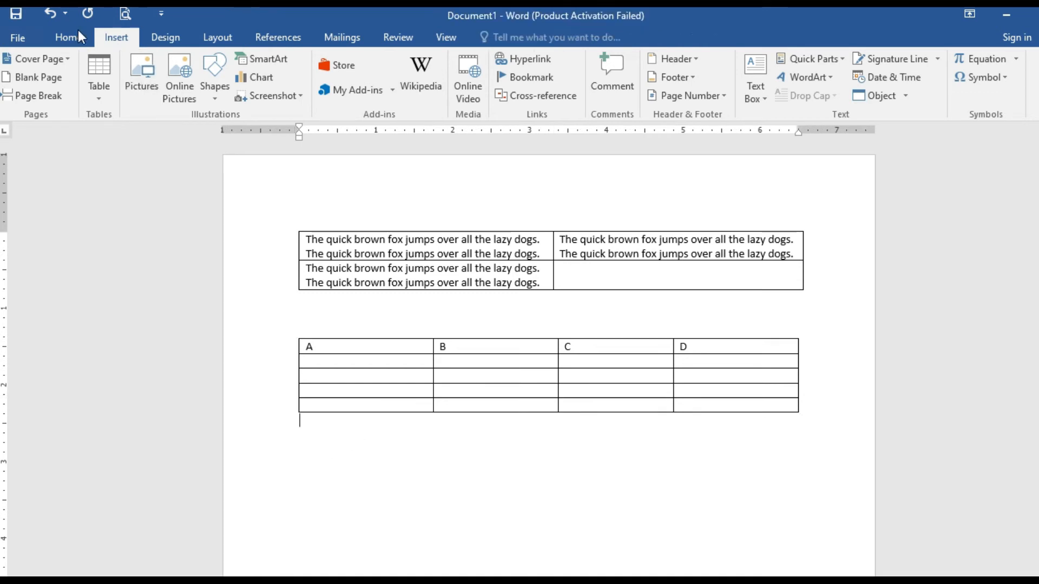
pyautogui.click(101, 99)
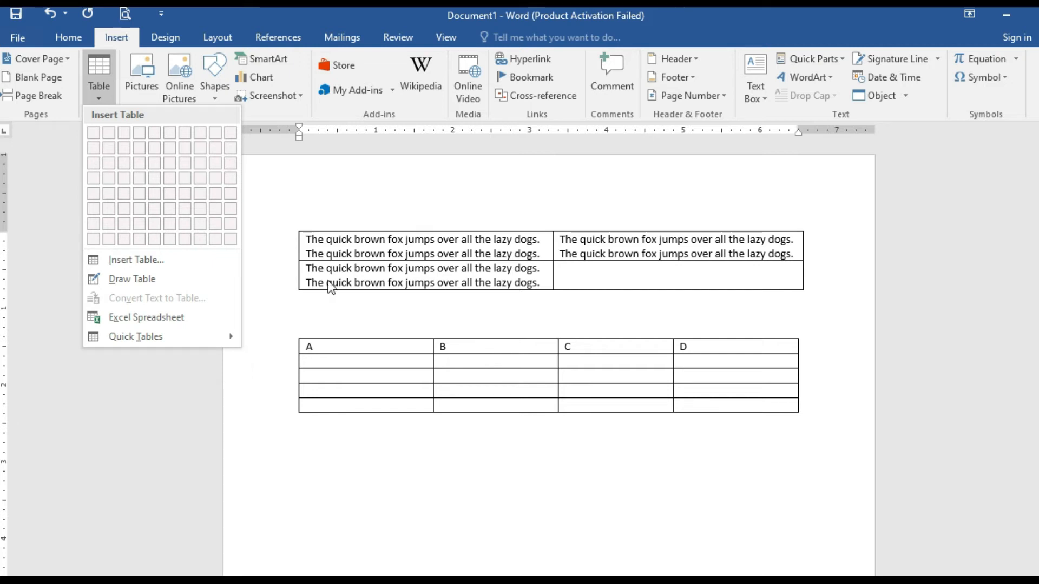
pyautogui.click(132, 279)
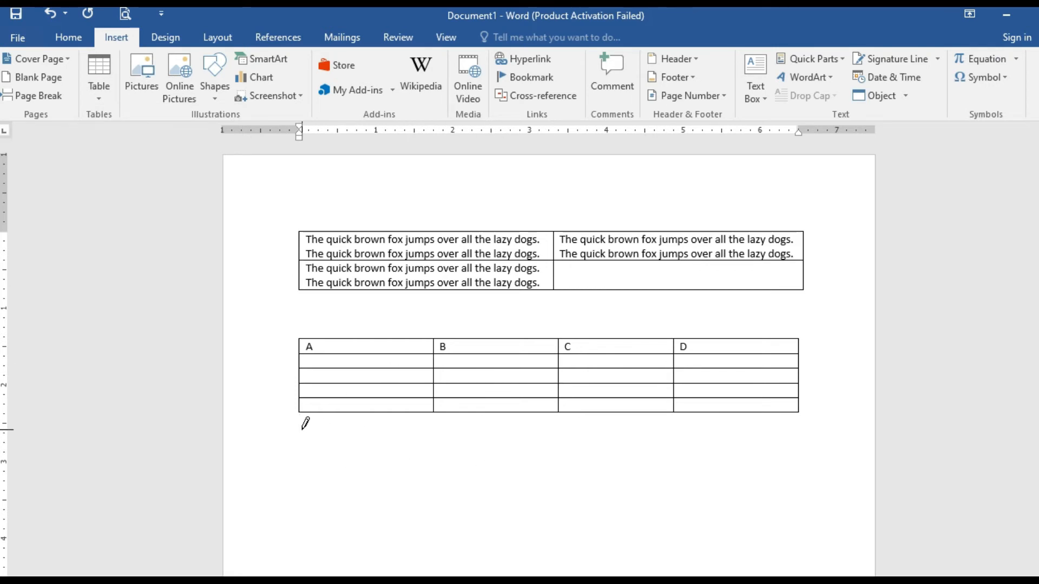
pyautogui.moveTo(301, 431)
pyautogui.mouseDown()
pyautogui.moveTo(321, 452)
pyautogui.moveTo(552, 511)
pyautogui.moveTo(799, 552)
pyautogui.mouseUp()
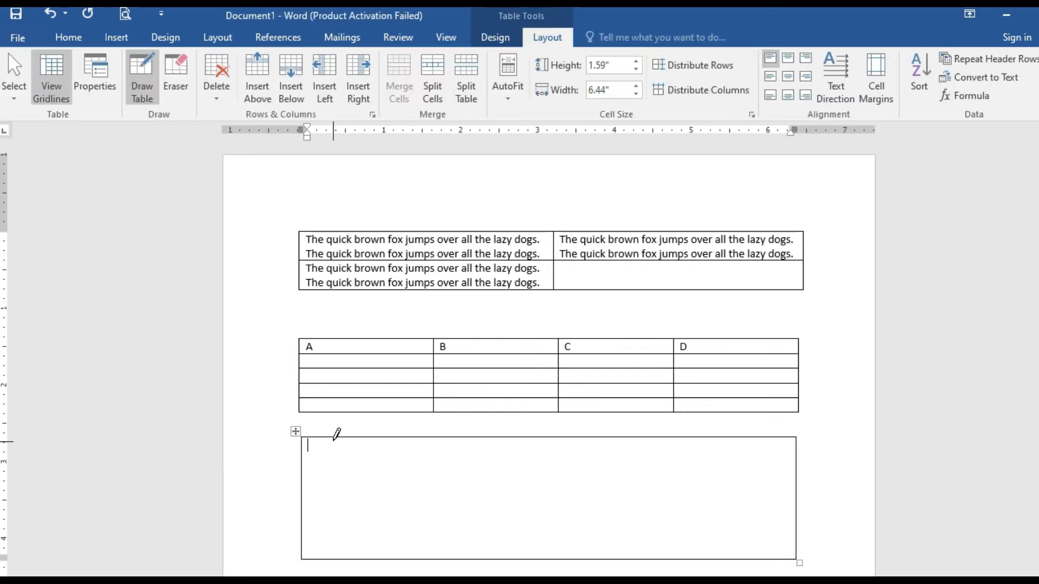
# - Draw six vertical lines inside the new frame to divide it into seven columns of varying width
pyautogui.moveTo(334, 461); pyautogui.dragTo(332, 536)
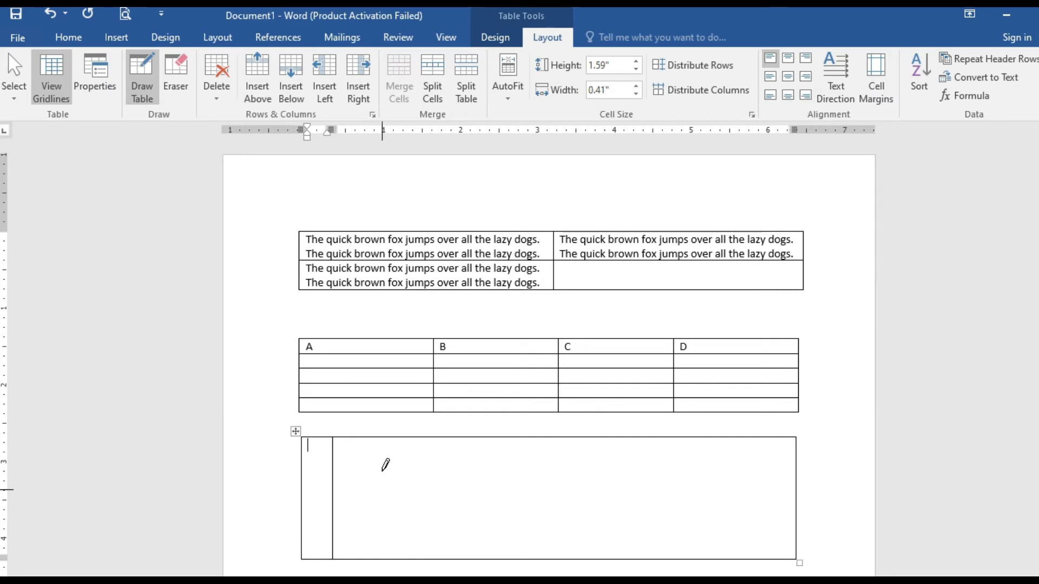
pyautogui.moveTo(383, 443); pyautogui.dragTo(382, 544)
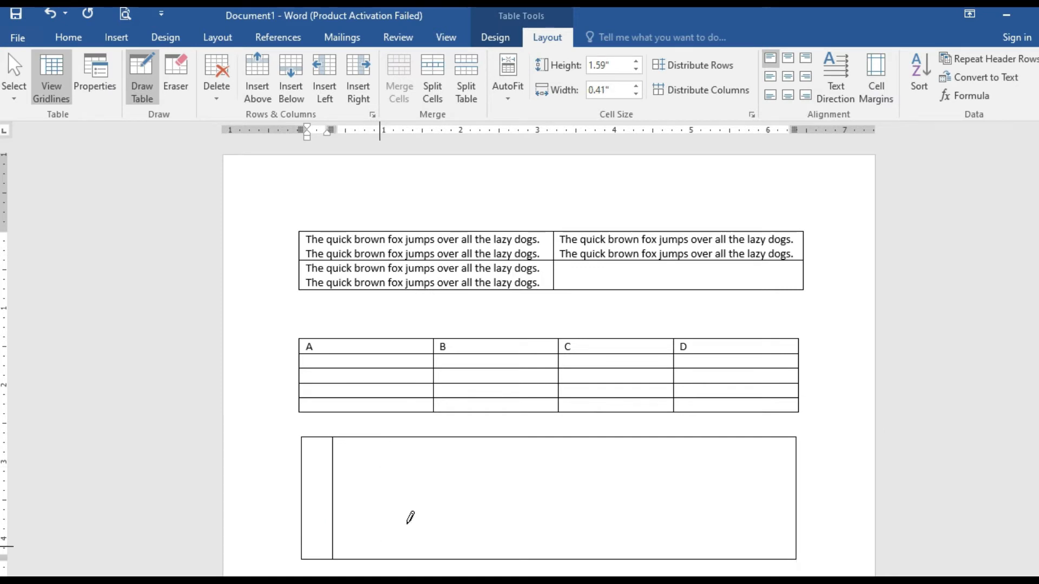
pyautogui.moveTo(460, 452); pyautogui.dragTo(464, 540)
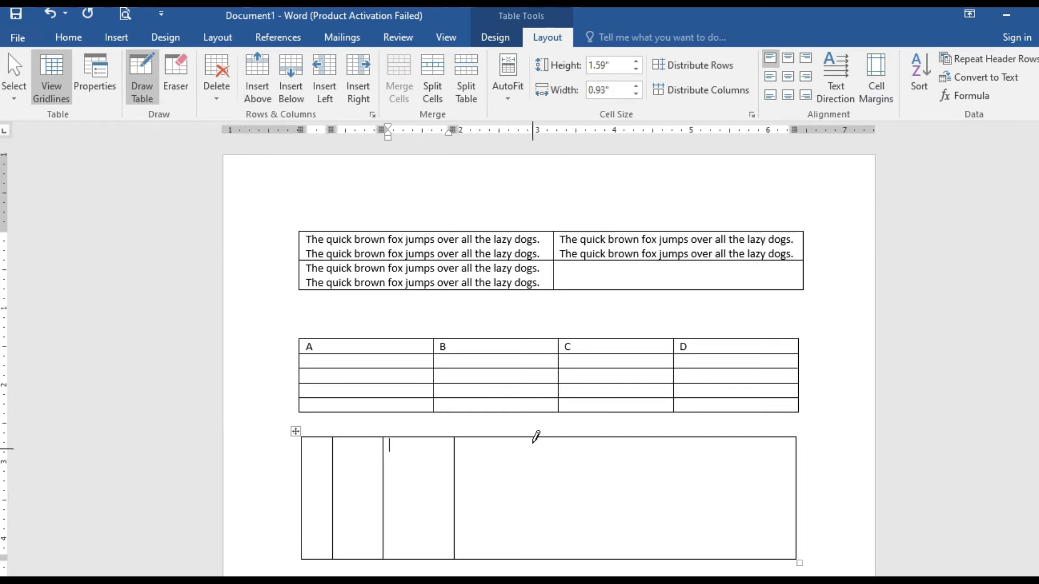
pyautogui.moveTo(534, 437); pyautogui.dragTo(547, 544)
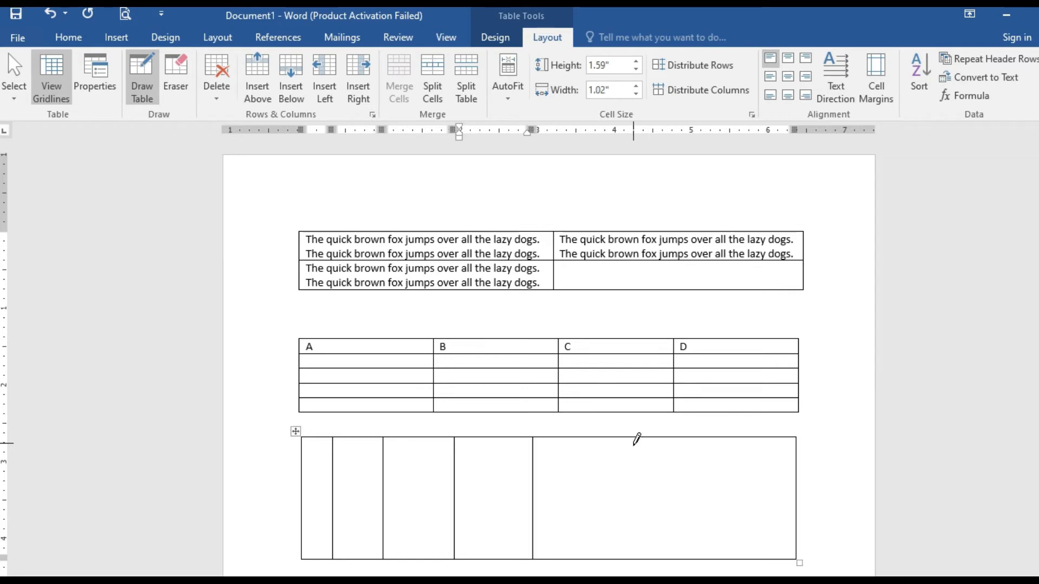
pyautogui.moveTo(634, 438); pyautogui.dragTo(635, 541)
pyautogui.moveTo(712, 435); pyautogui.dragTo(712, 540)
# - Draw four horizontal lines across the drawn table to divide it into five rows, and leave drawing mode
pyautogui.moveTo(310, 458)
pyautogui.mouseDown()
pyautogui.moveTo(725, 473)
pyautogui.moveTo(787, 461)
pyautogui.mouseUp()
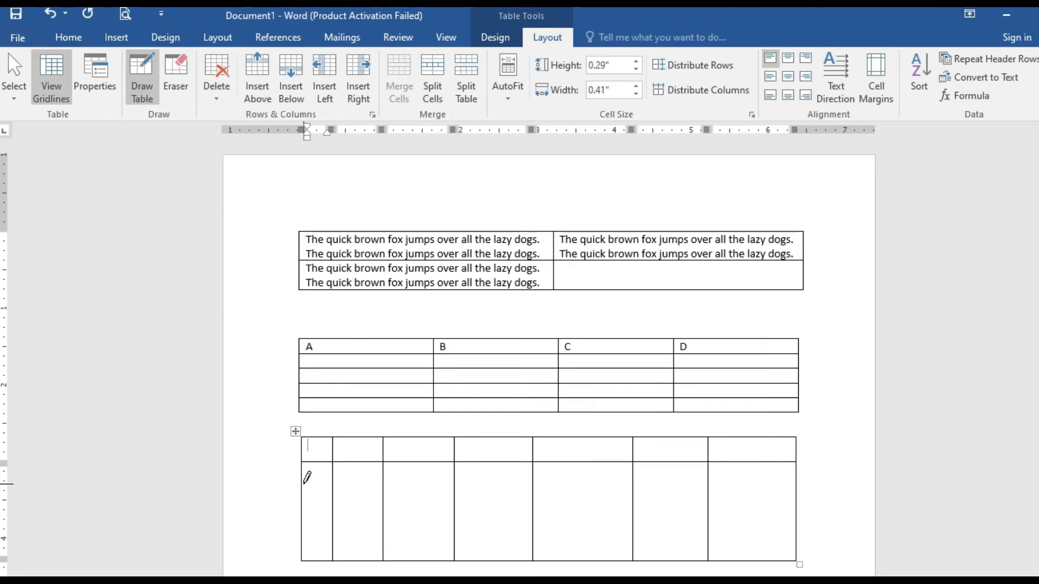
pyautogui.moveTo(305, 484); pyautogui.dragTo(782, 487)
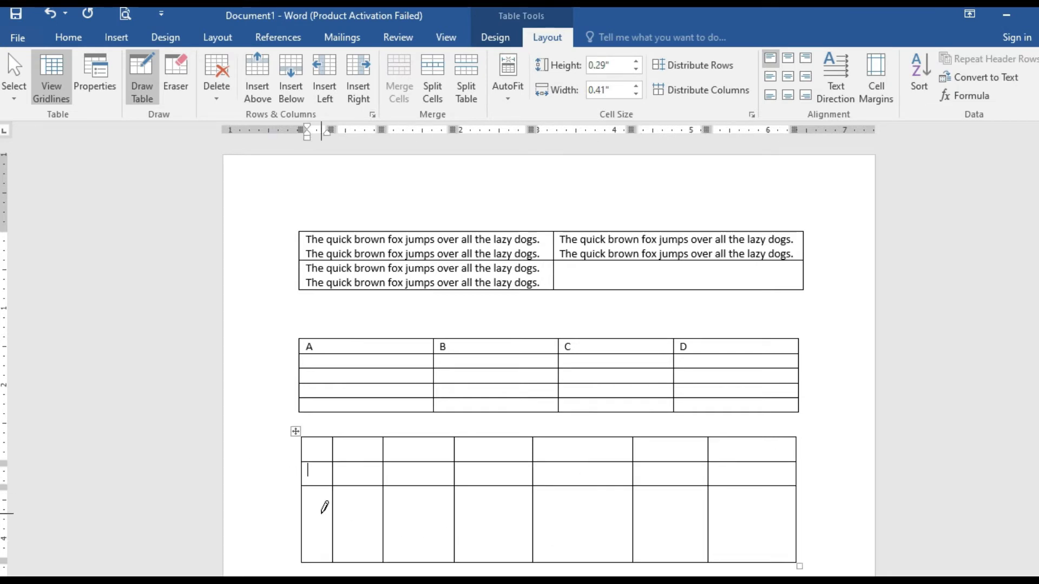
pyautogui.moveTo(410, 512); pyautogui.dragTo(791, 512)
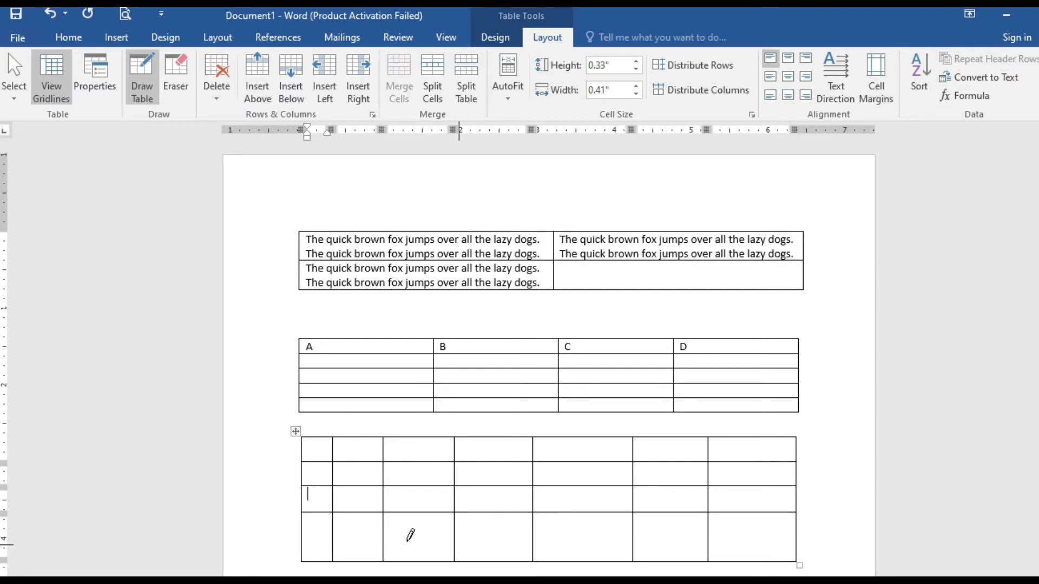
pyautogui.moveTo(465, 539); pyautogui.dragTo(803, 539)
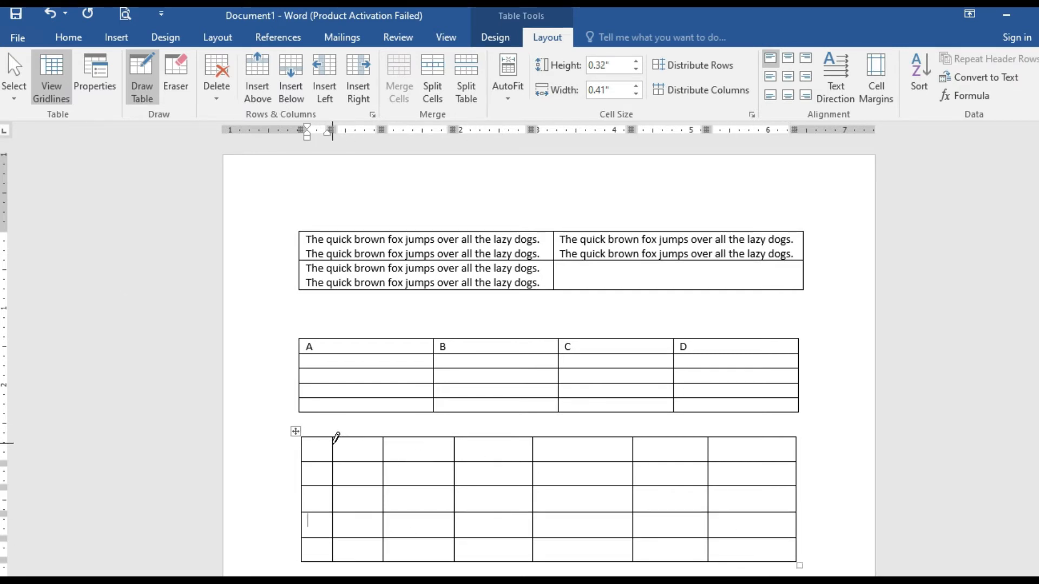
pyautogui.press('Escape')
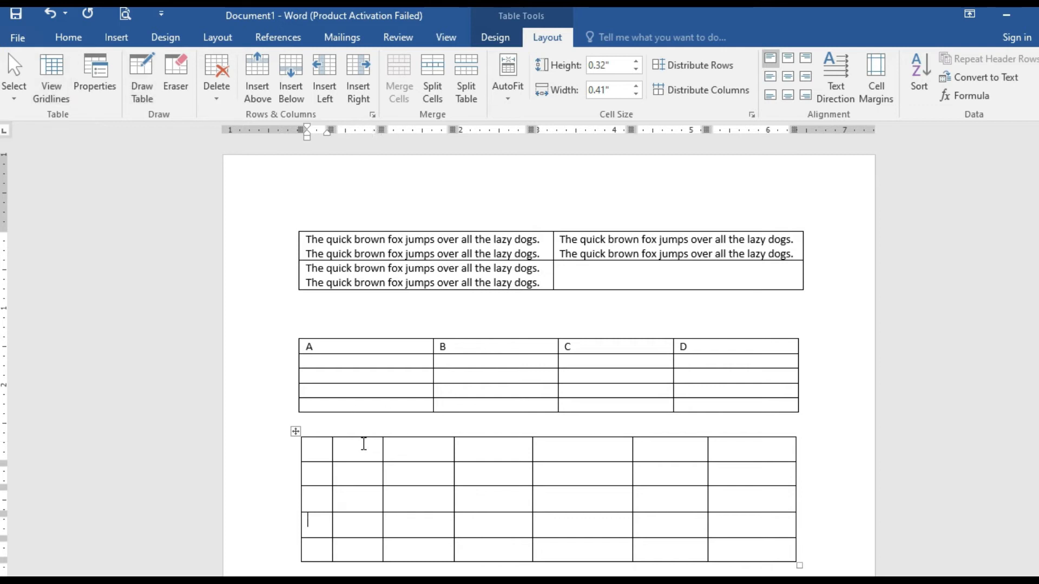
# - Fill the first row of the drawn table with the letters A through G, one per cell
pyautogui.click(322, 449)
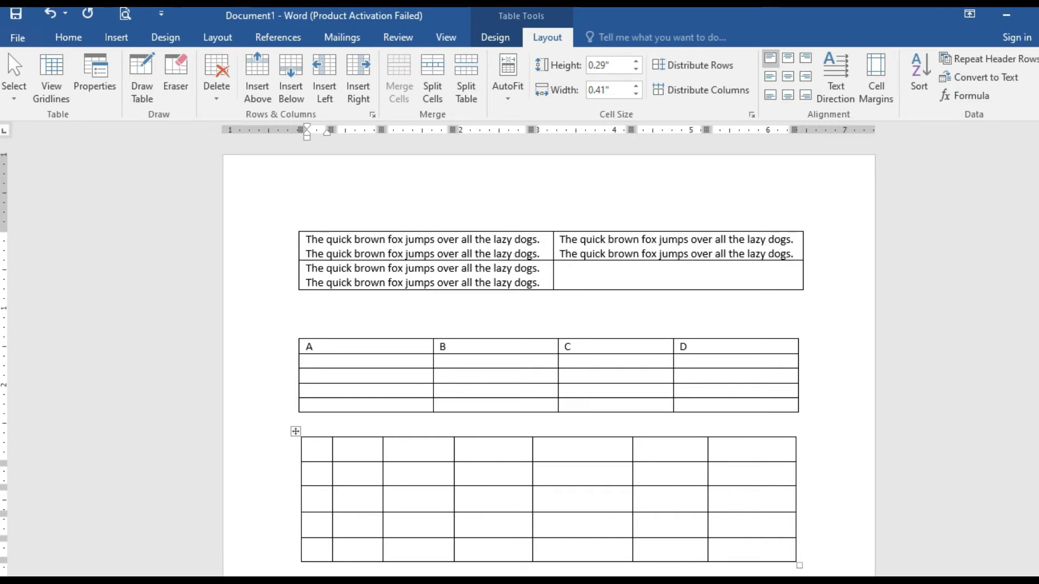
pyautogui.write('A')
pyautogui.press('Tab')
pyautogui.press('Tab')
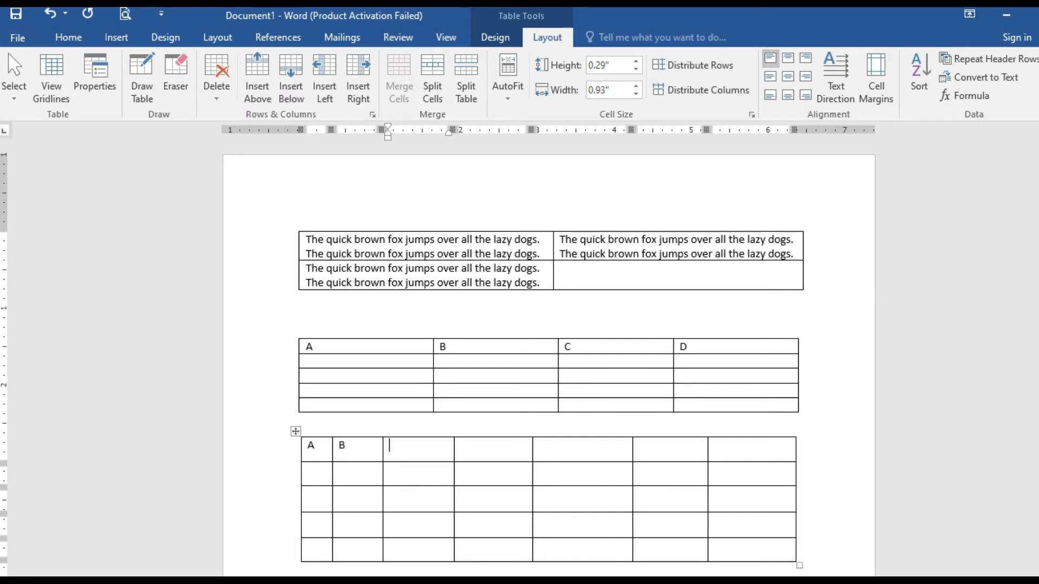
pyautogui.write('C')
pyautogui.press('Tab')
pyautogui.write('D')
pyautogui.press('Tab')
pyautogui.write('E')
pyautogui.press('Tab')
pyautogui.write('F')
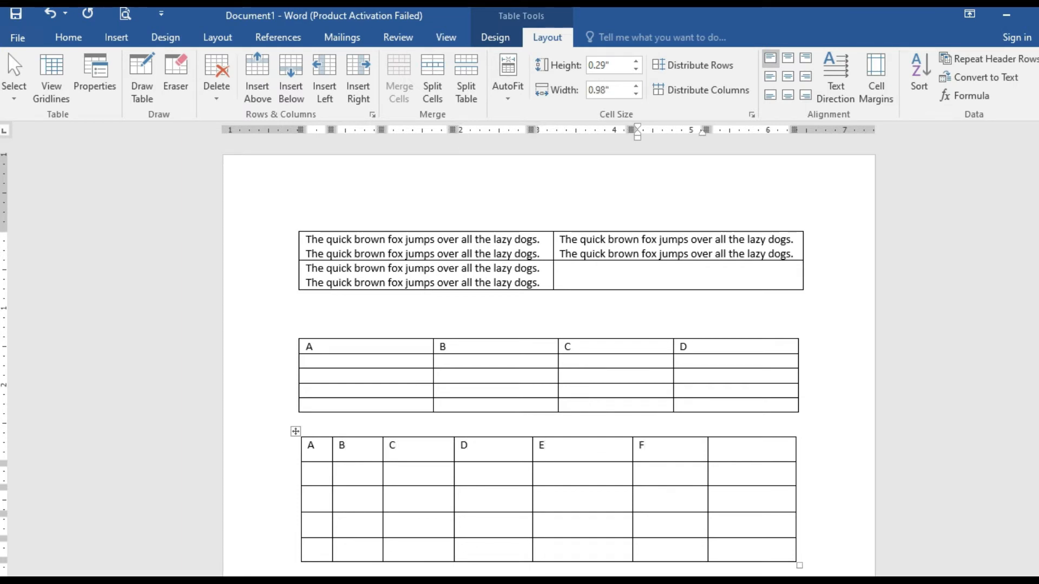
pyautogui.press('Tab')
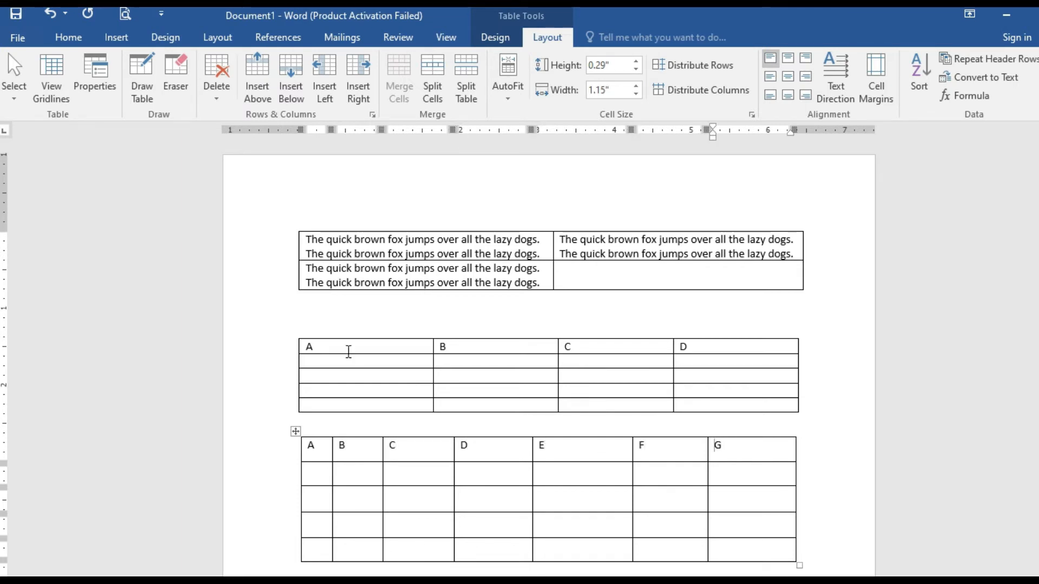
# - Try the different cell alignments on the drawn table's A–G row, ending with Align Top Left
pyautogui.moveTo(310, 445); pyautogui.dragTo(751, 459)
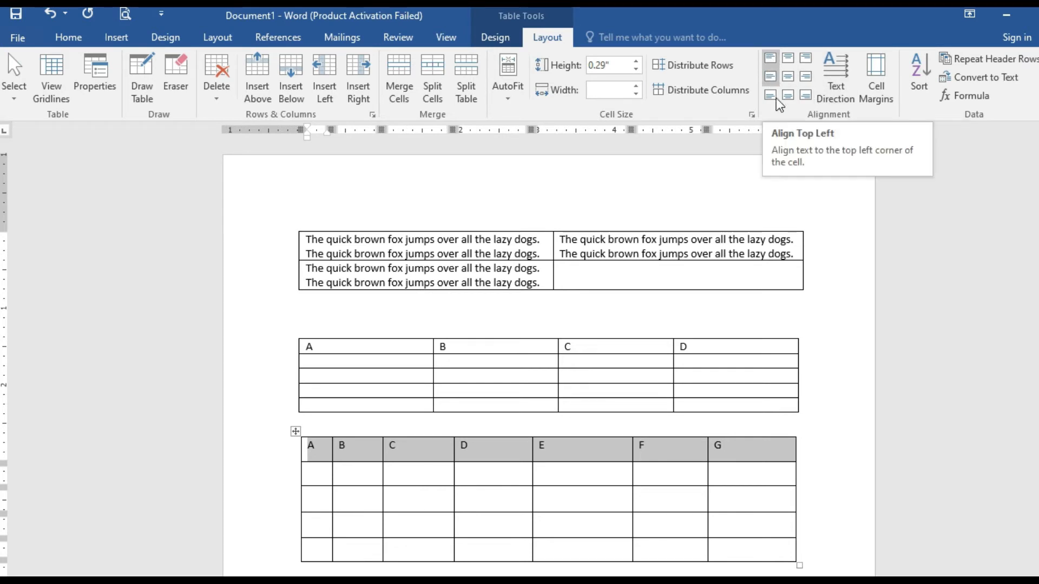
pyautogui.click(789, 60)
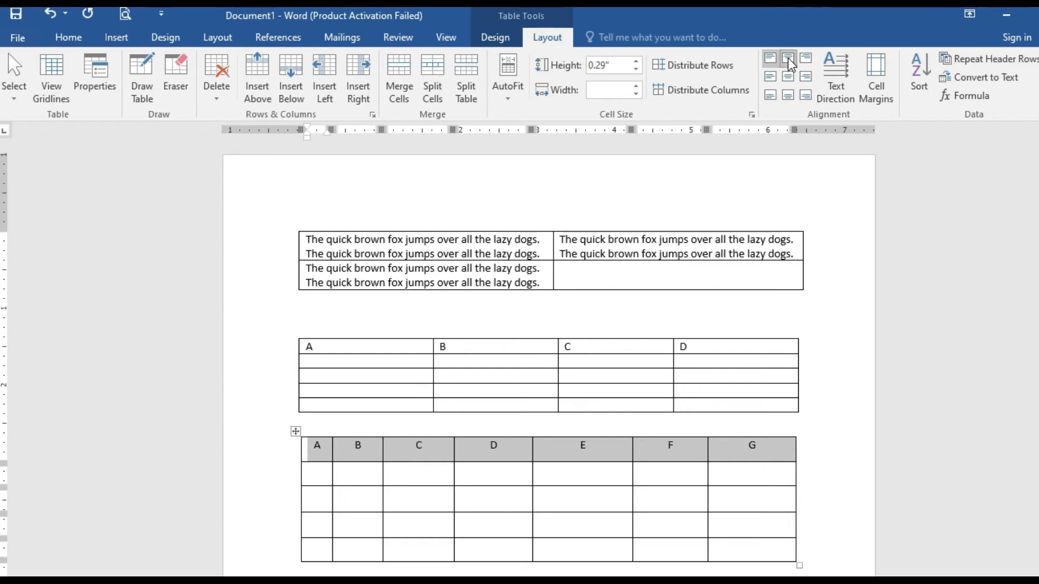
pyautogui.click(806, 61)
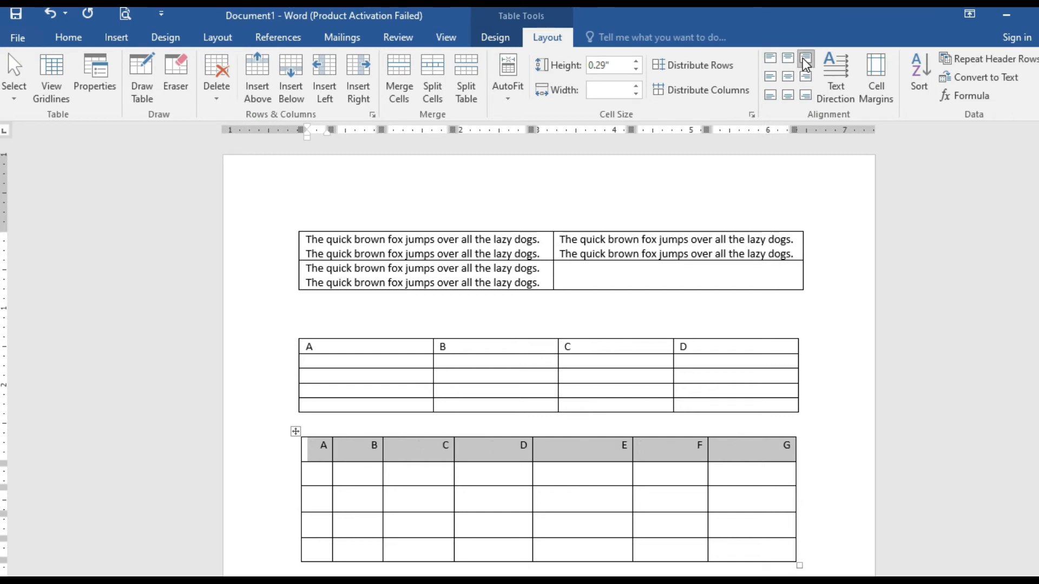
pyautogui.click(771, 78)
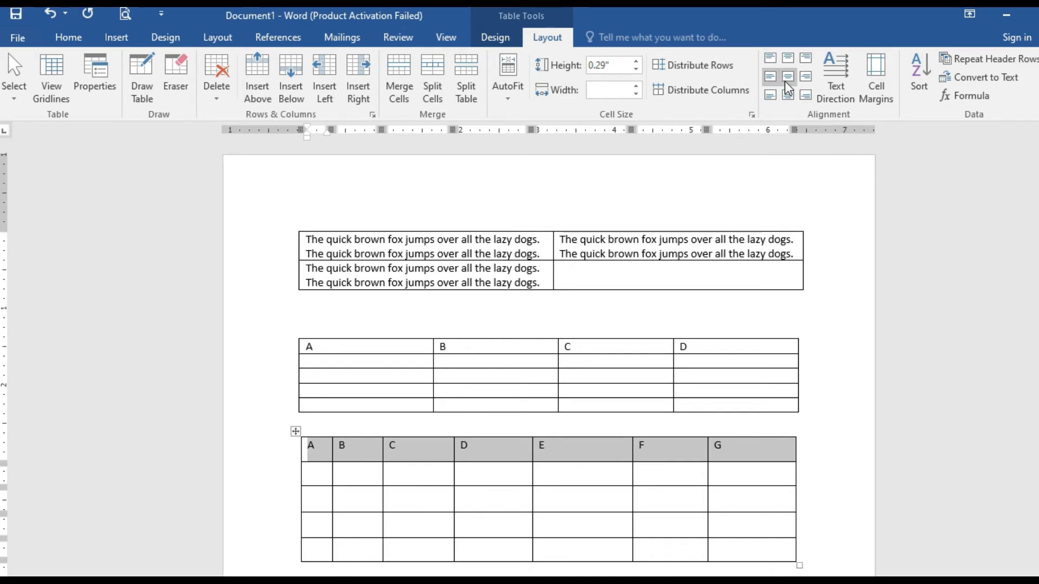
pyautogui.click(788, 78)
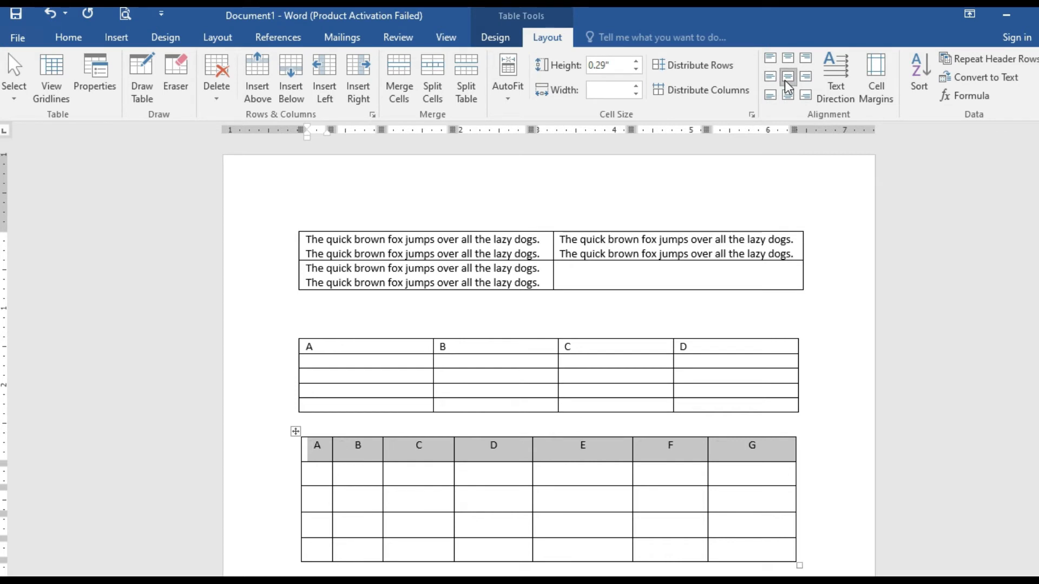
pyautogui.click(806, 77)
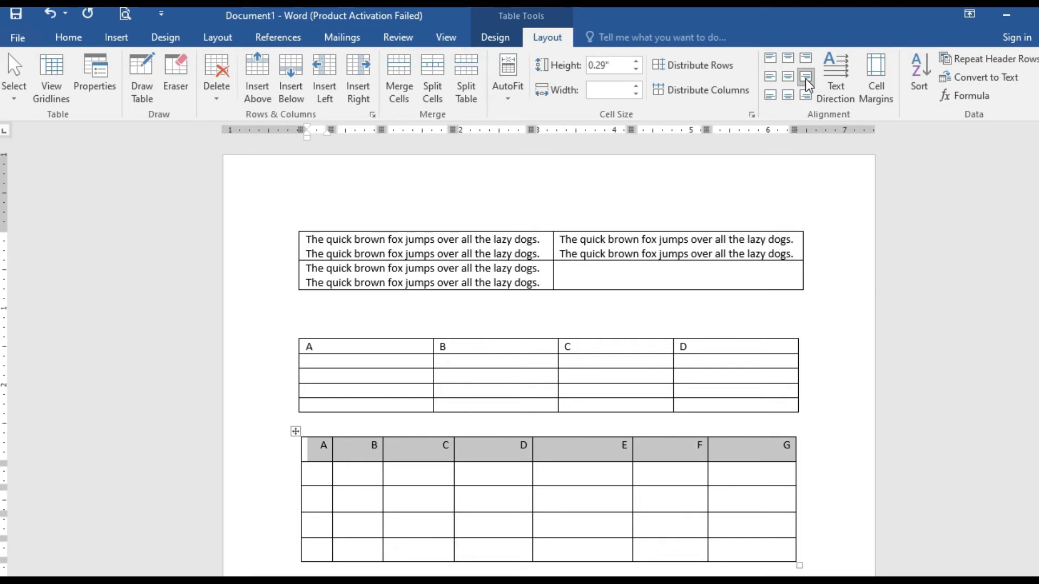
pyautogui.click(771, 101)
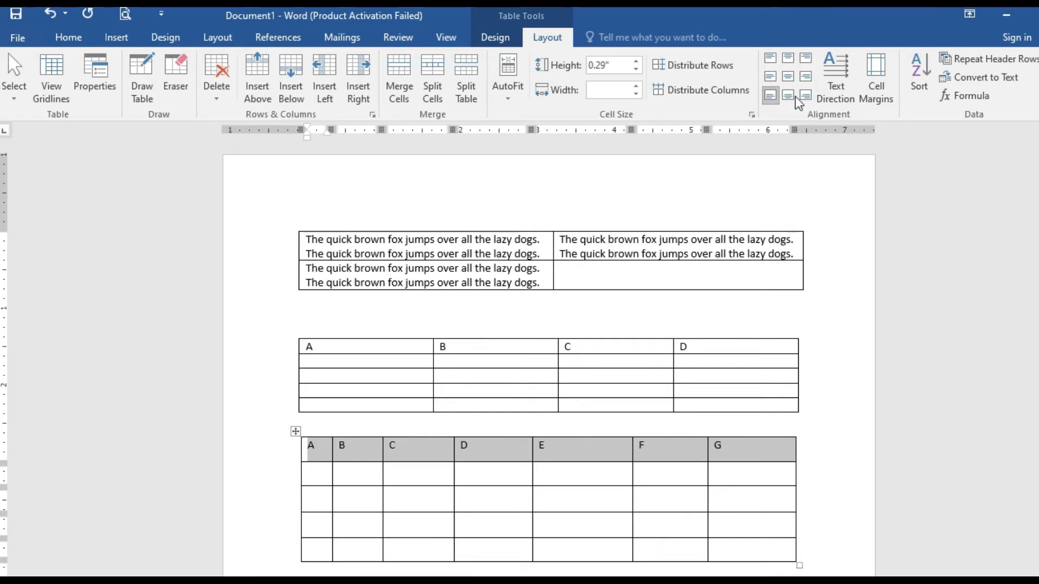
pyautogui.click(788, 100)
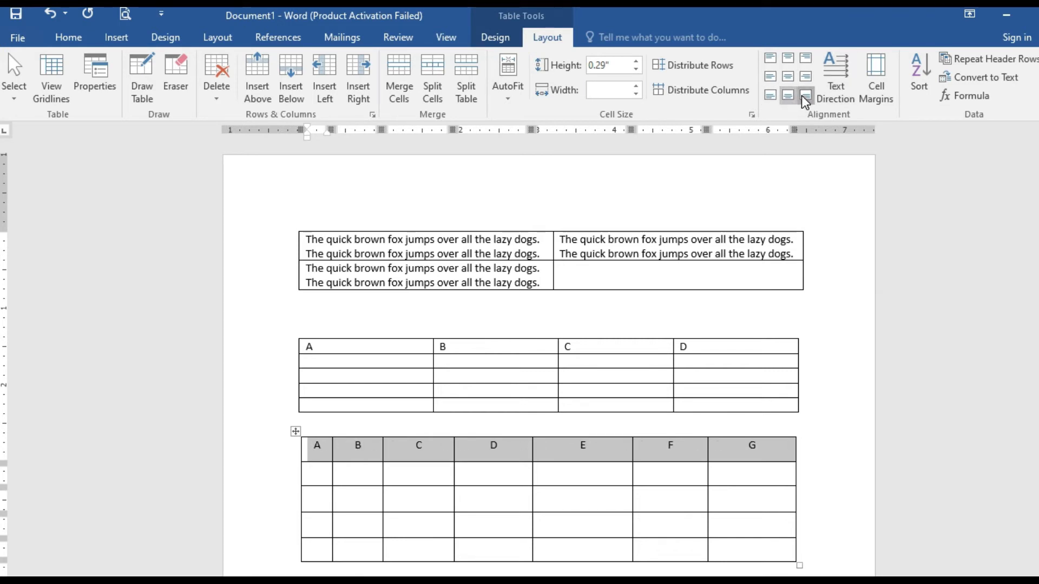
pyautogui.click(806, 96)
pyautogui.click(788, 58)
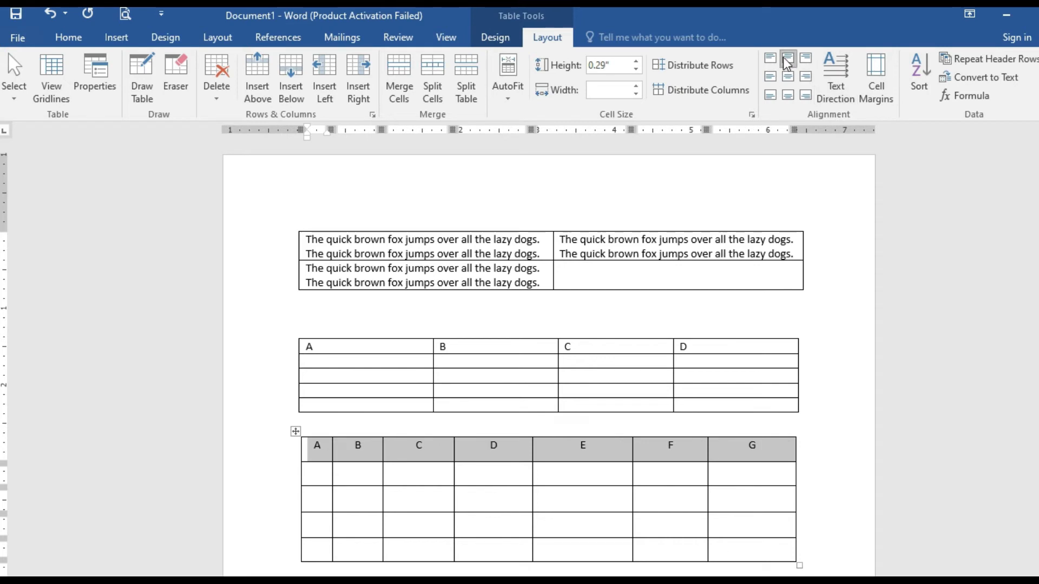
pyautogui.click(771, 60)
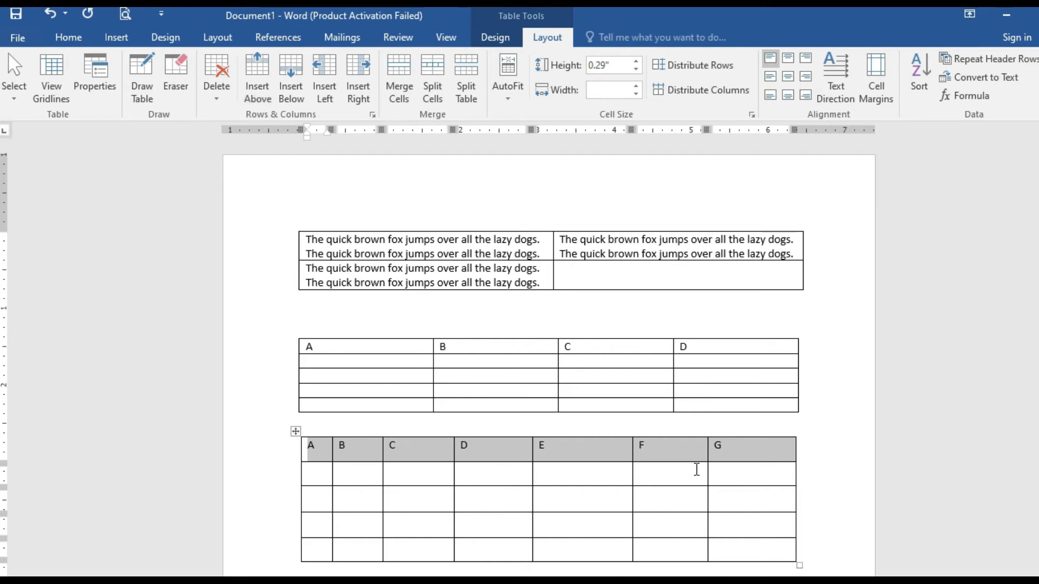
# - Delete the entire A–G row of the drawn table, and undo the deletion
pyautogui.scroll(-1, 352, 430)
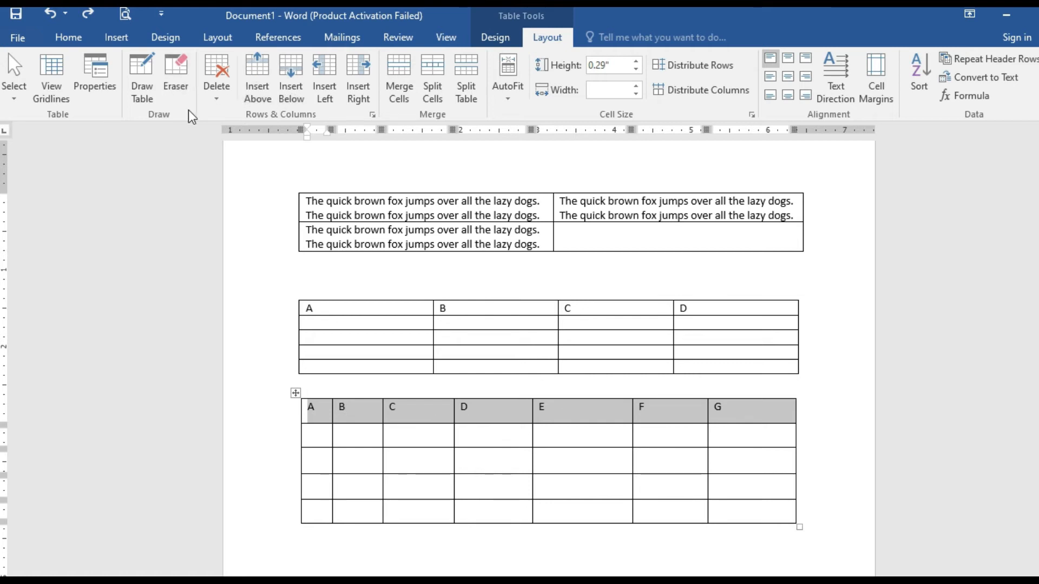
pyautogui.click(215, 100)
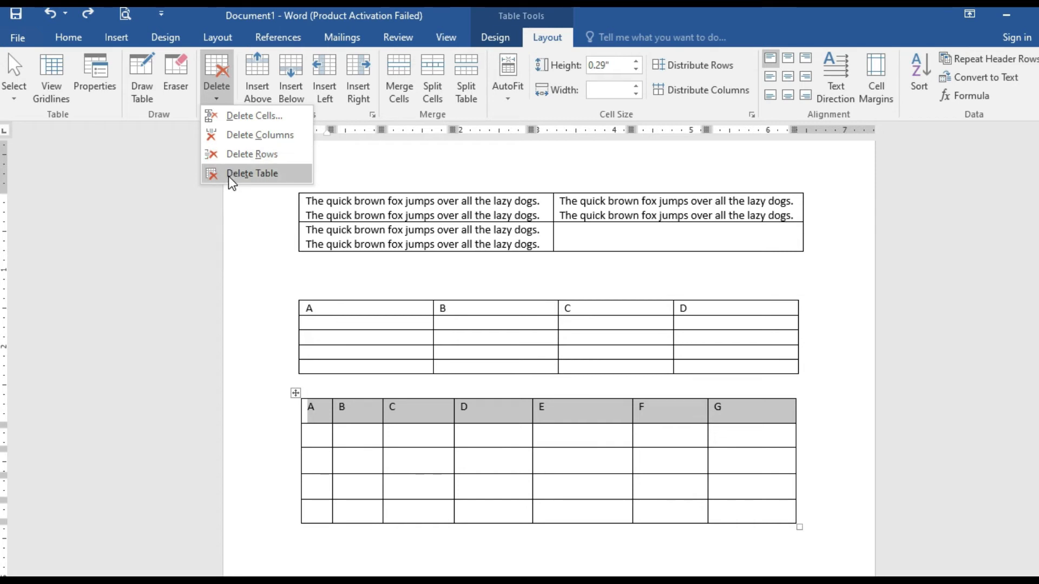
pyautogui.click(225, 115)
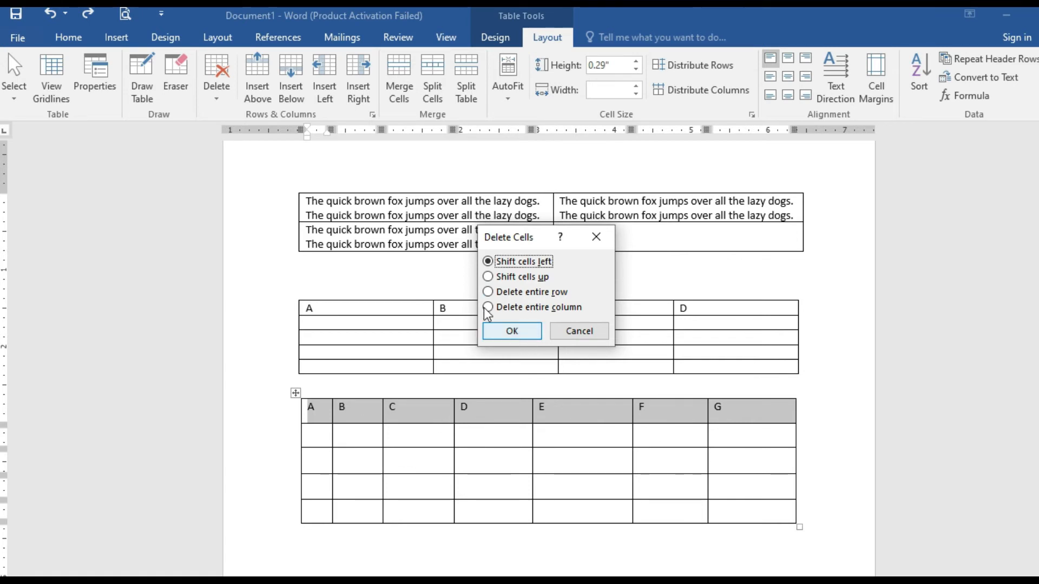
pyautogui.click(488, 292)
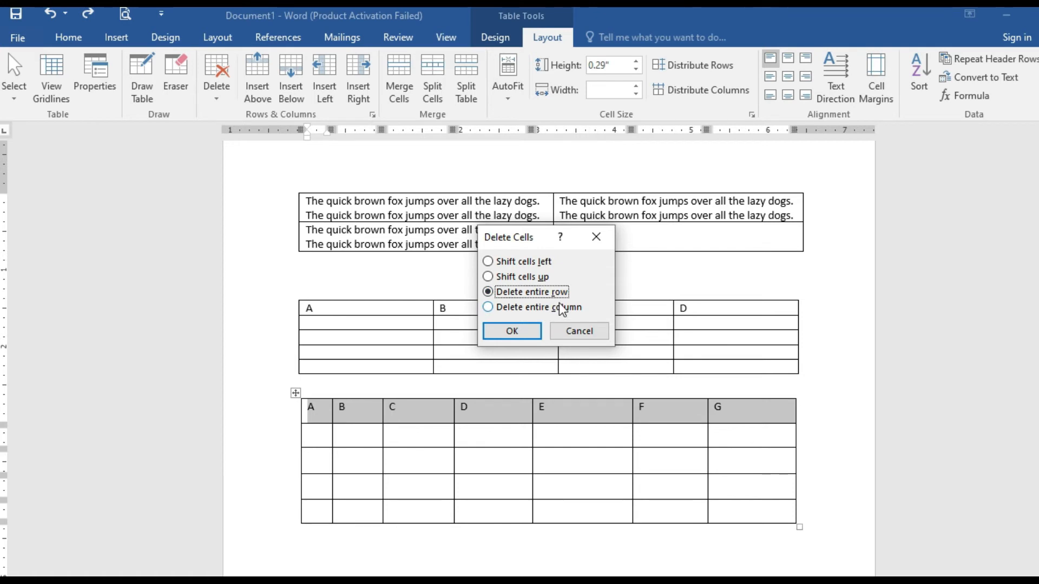
pyautogui.click(495, 332)
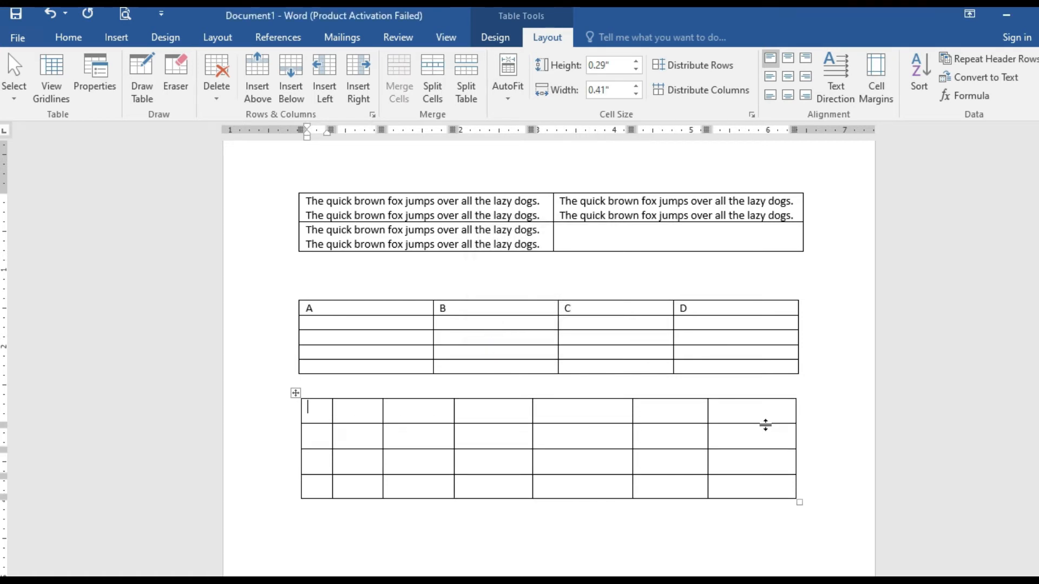
pyautogui.moveTo(460, 397)
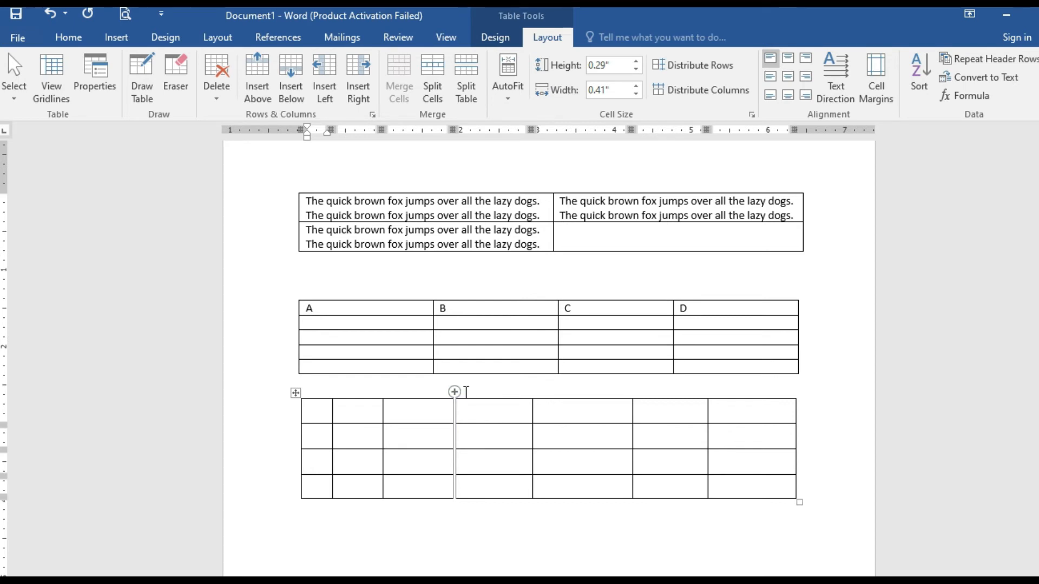
pyautogui.hotkey('ctrl', 'z')
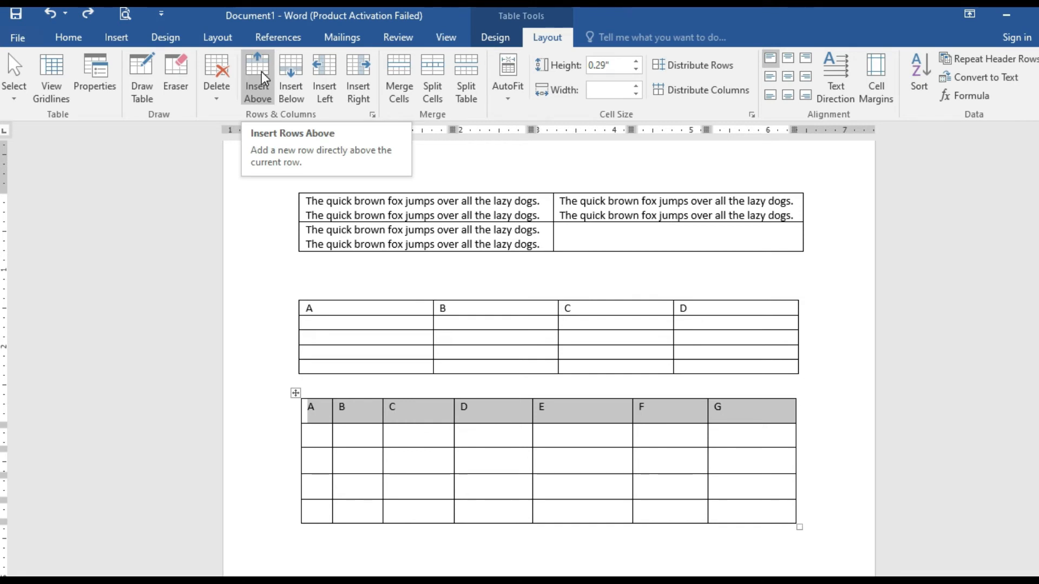
# - Insert a blank row above the drawn table's A–G row and another directly below that new row
pyautogui.click(533, 422)
pyautogui.click(699, 411)
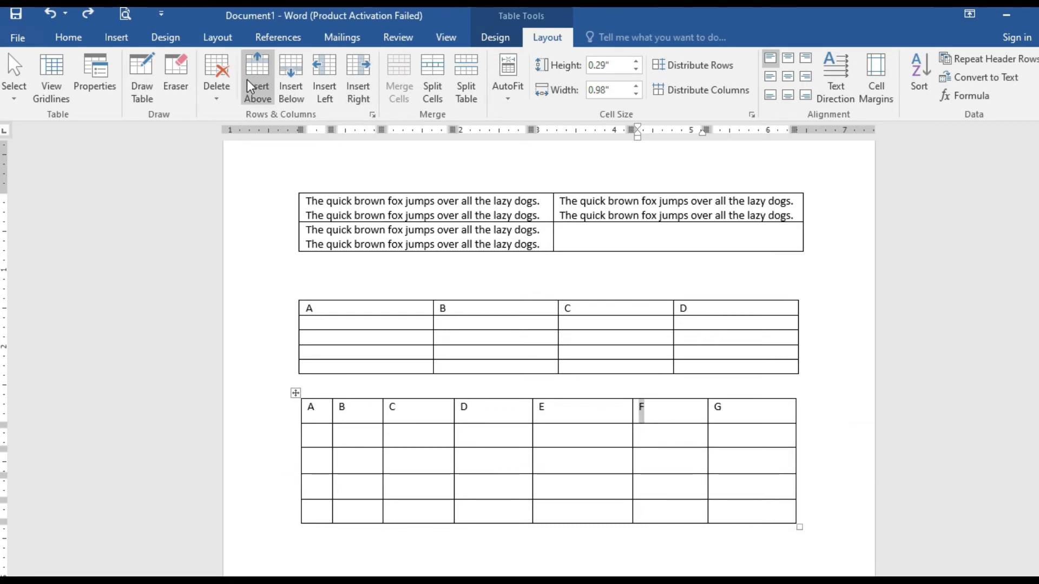
pyautogui.click(257, 66)
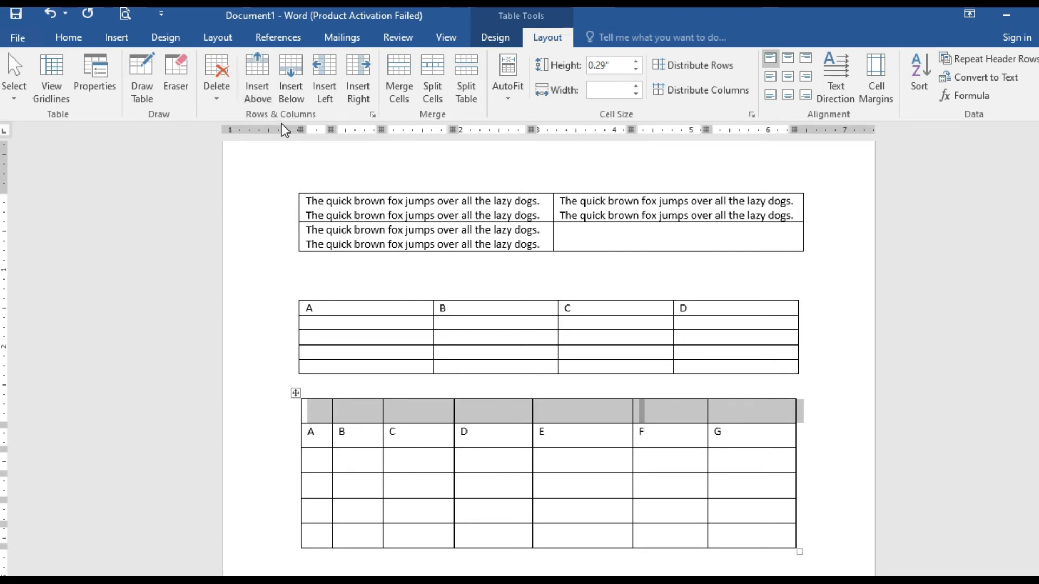
pyautogui.click(291, 82)
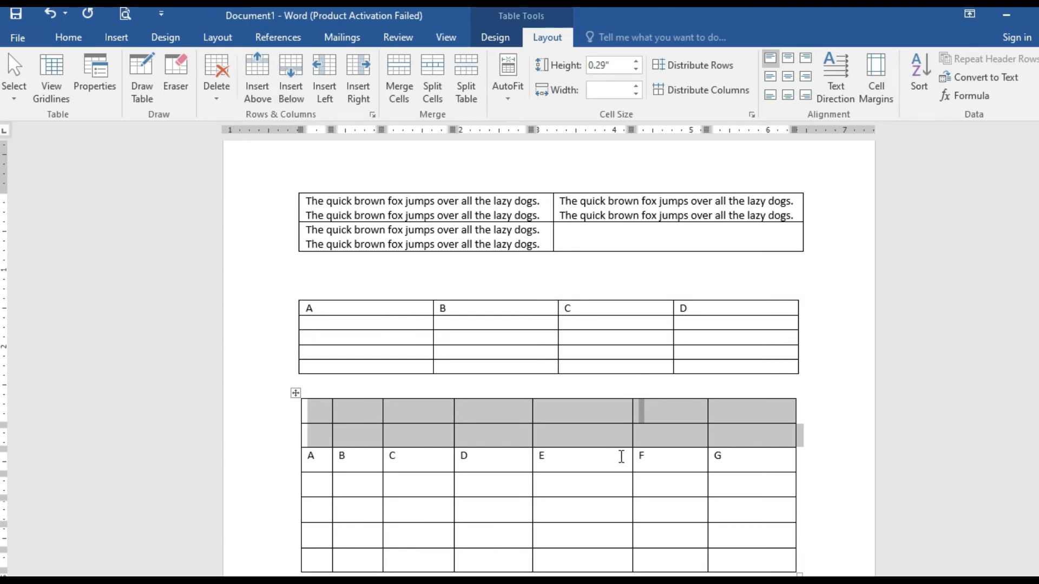
# - Insert two blank columns between E and F in the drawn table, one before F and one after that new column
pyautogui.click(642, 456)
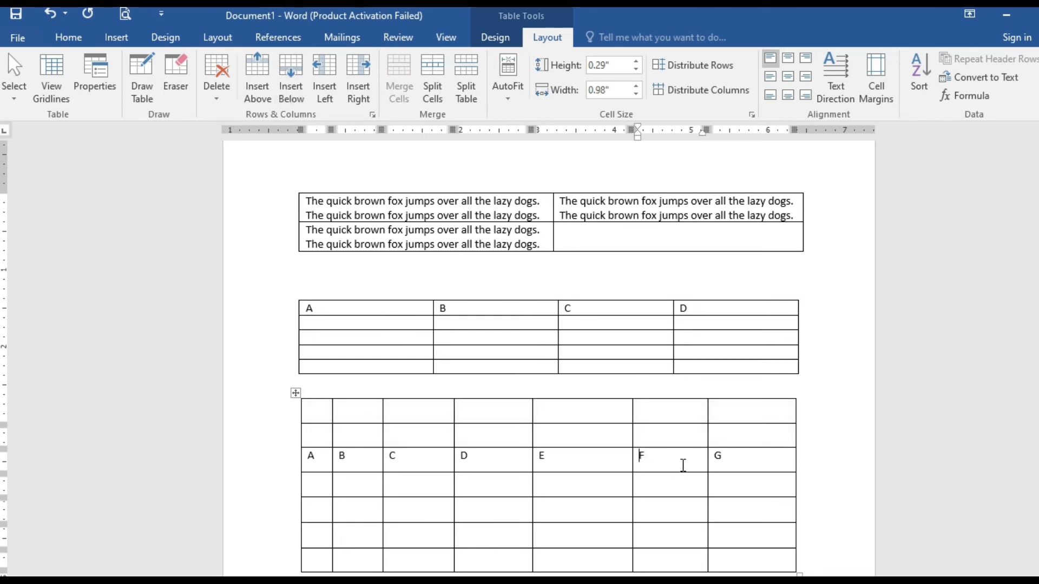
pyautogui.doubleClick(639, 456)
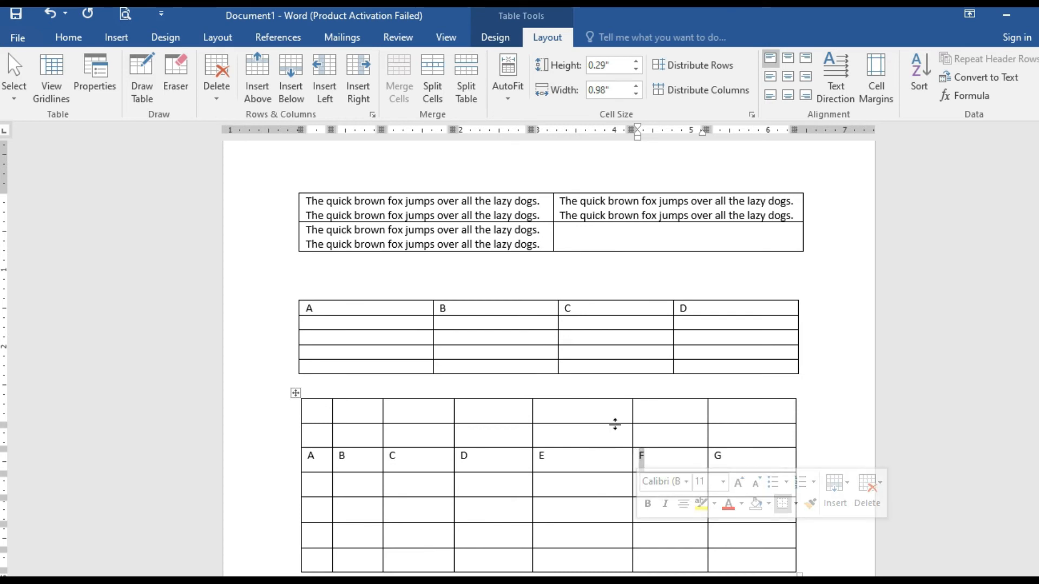
pyautogui.click(329, 71)
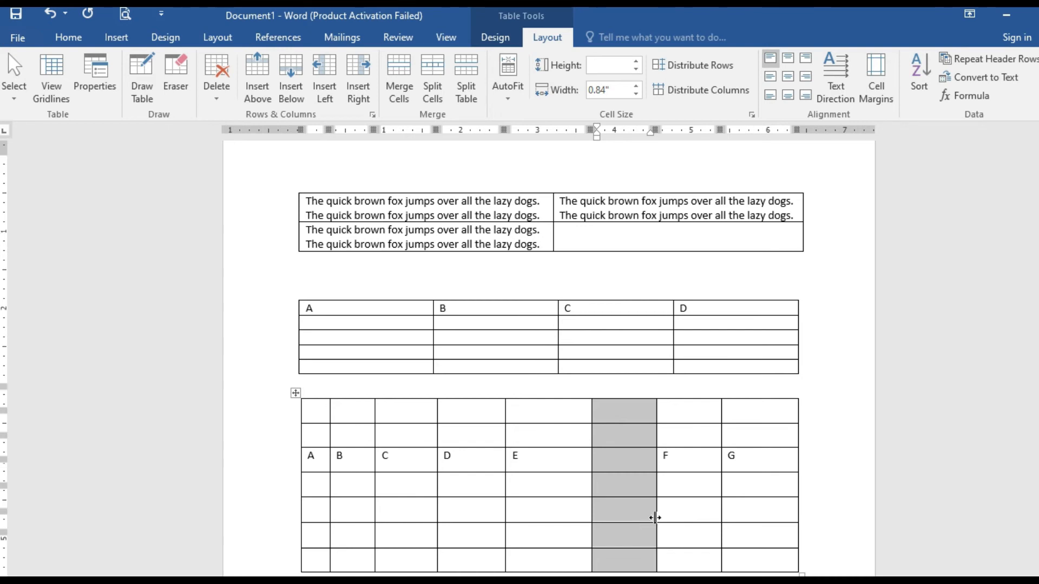
pyautogui.scroll(-1, 654, 518)
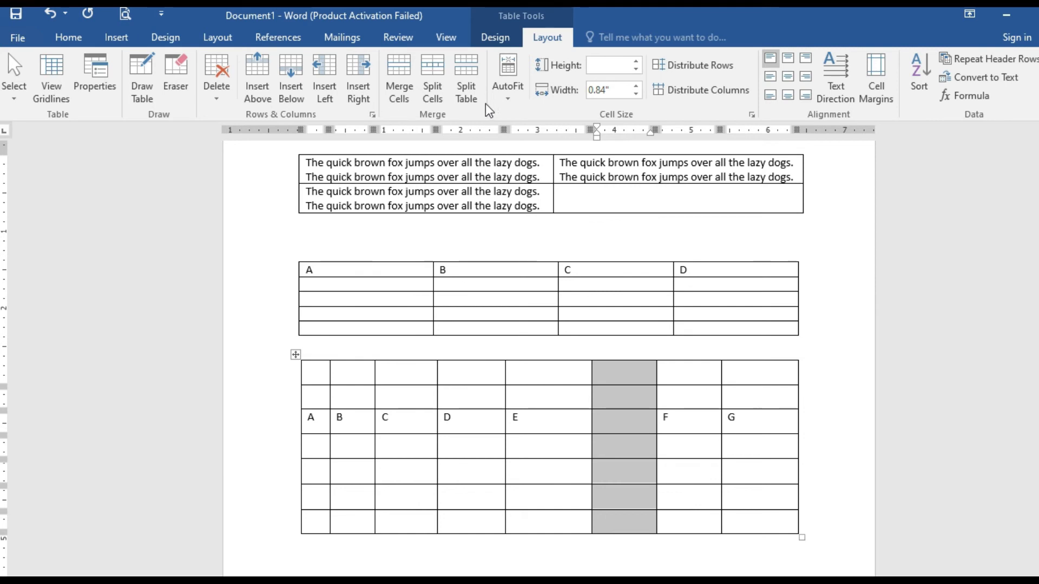
pyautogui.click(356, 73)
pyautogui.click(571, 427)
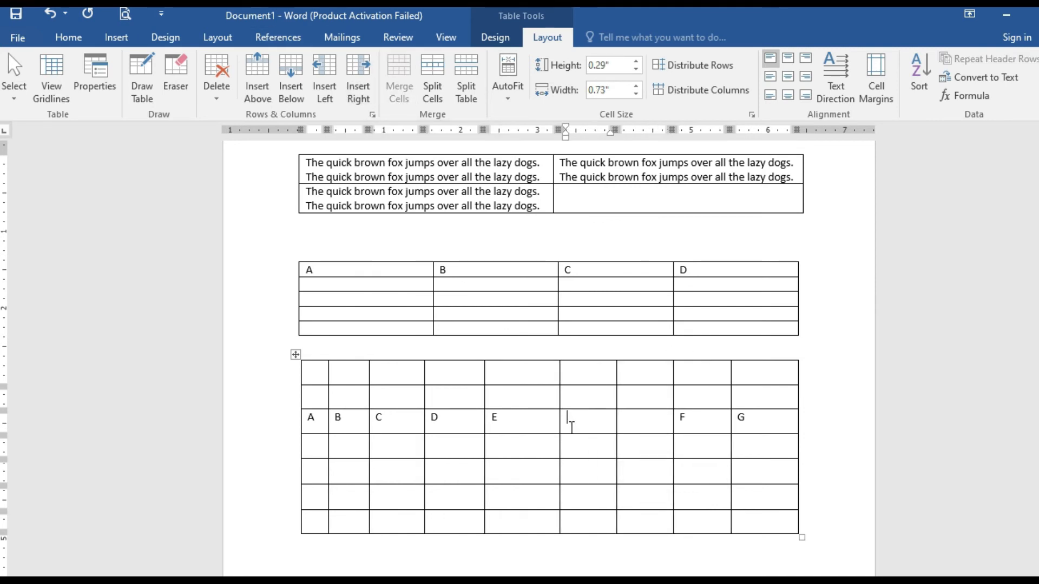
# - Split the drawn table's A cell into 3 columns and 1 row, and undo the split
pyautogui.click(377, 422)
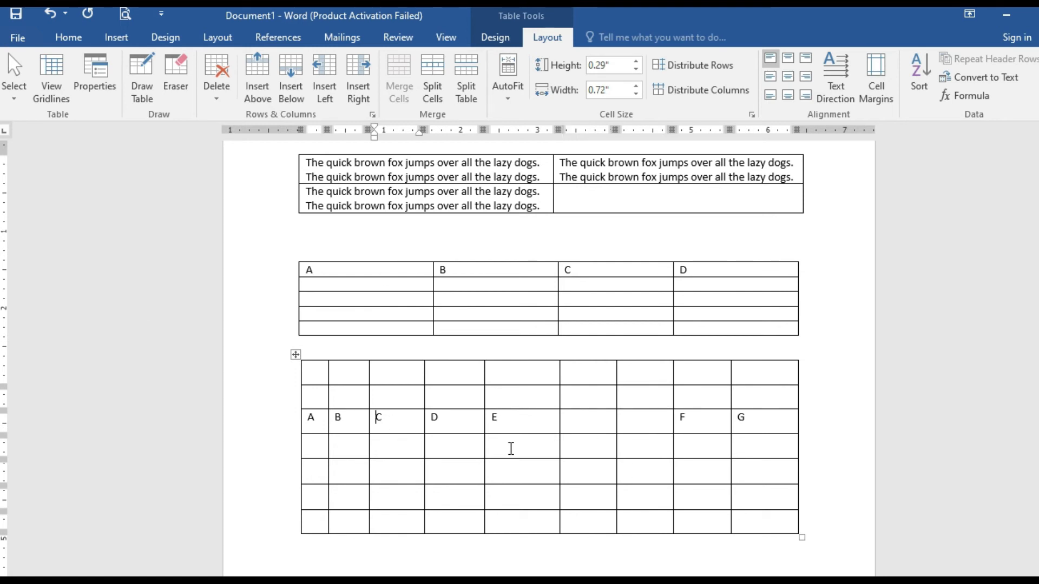
pyautogui.doubleClick(310, 420)
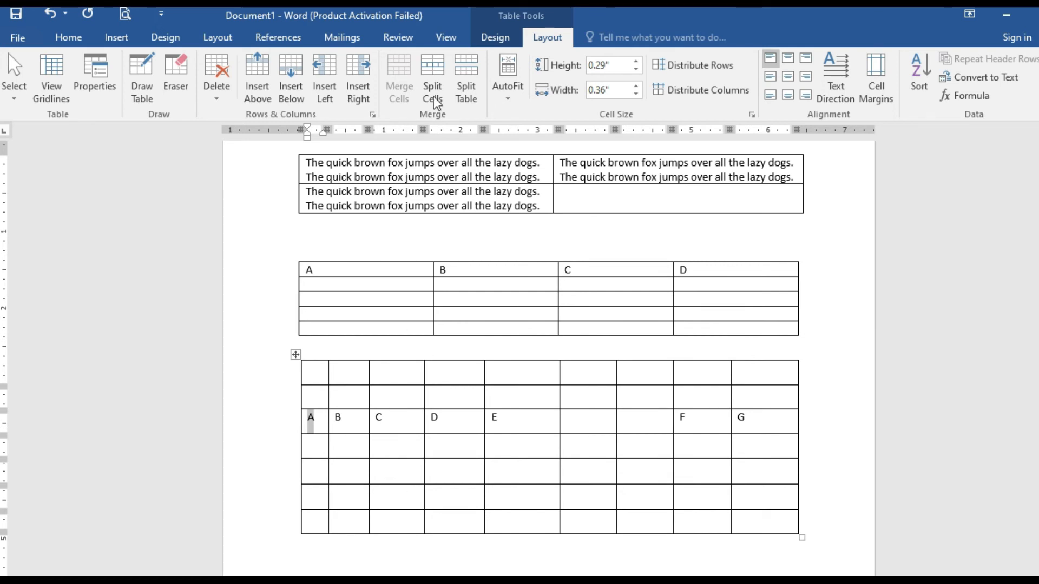
pyautogui.click(437, 64)
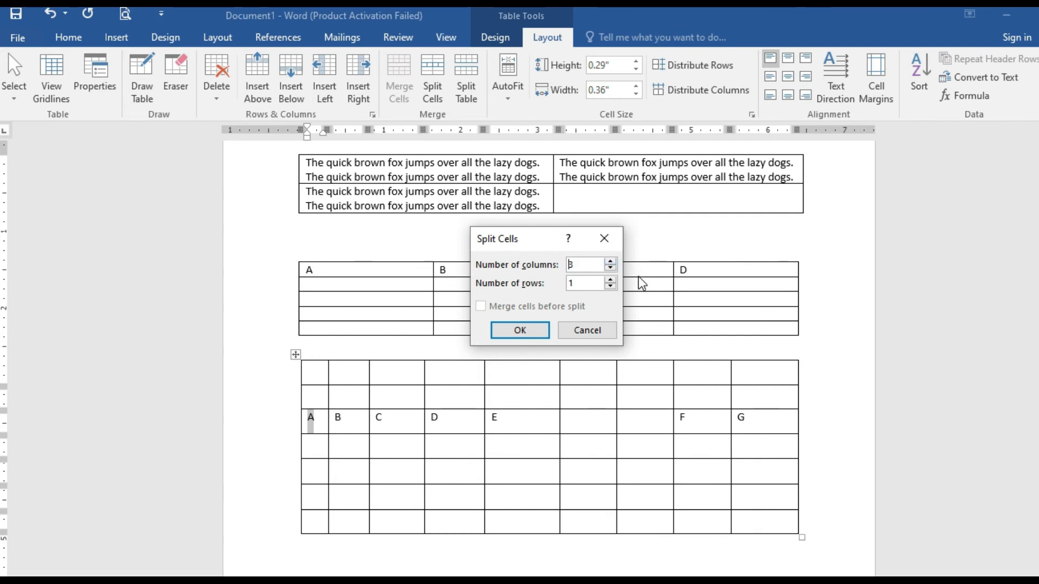
pyautogui.click(521, 331)
pyautogui.click(329, 442)
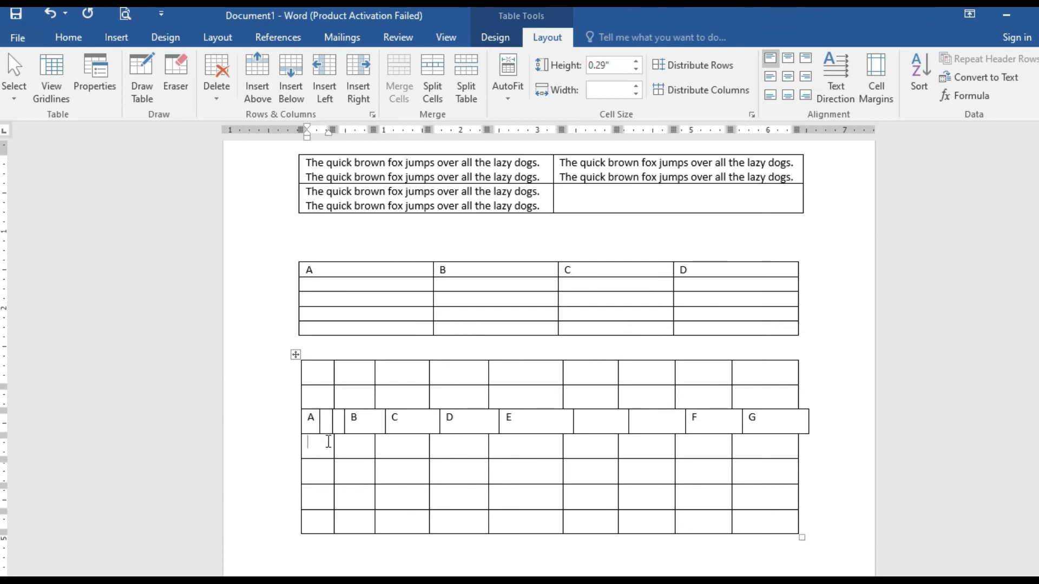
pyautogui.moveTo(312, 420); pyautogui.dragTo(343, 423)
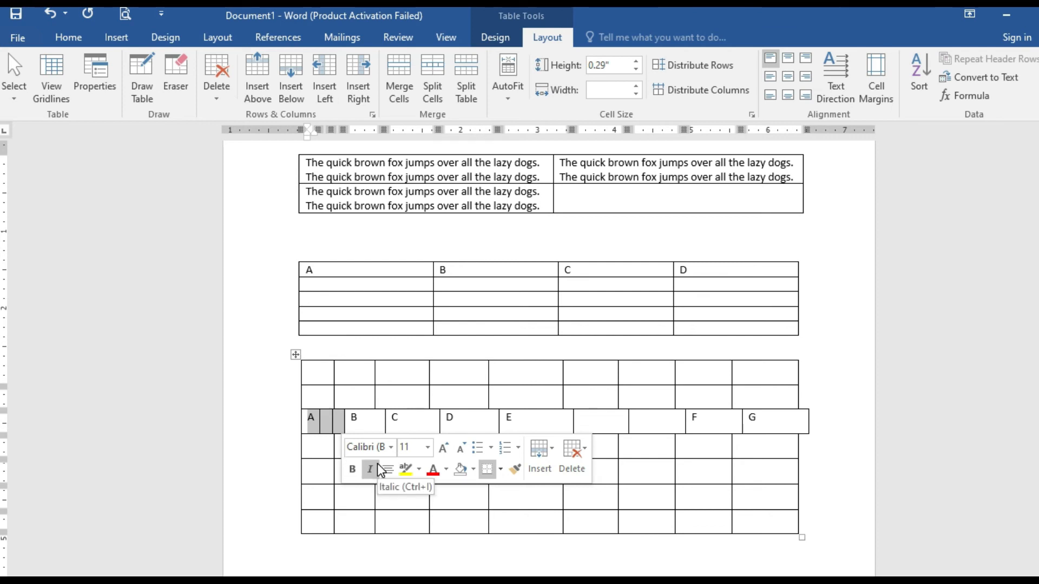
pyautogui.hotkey('ctrl', 'z')
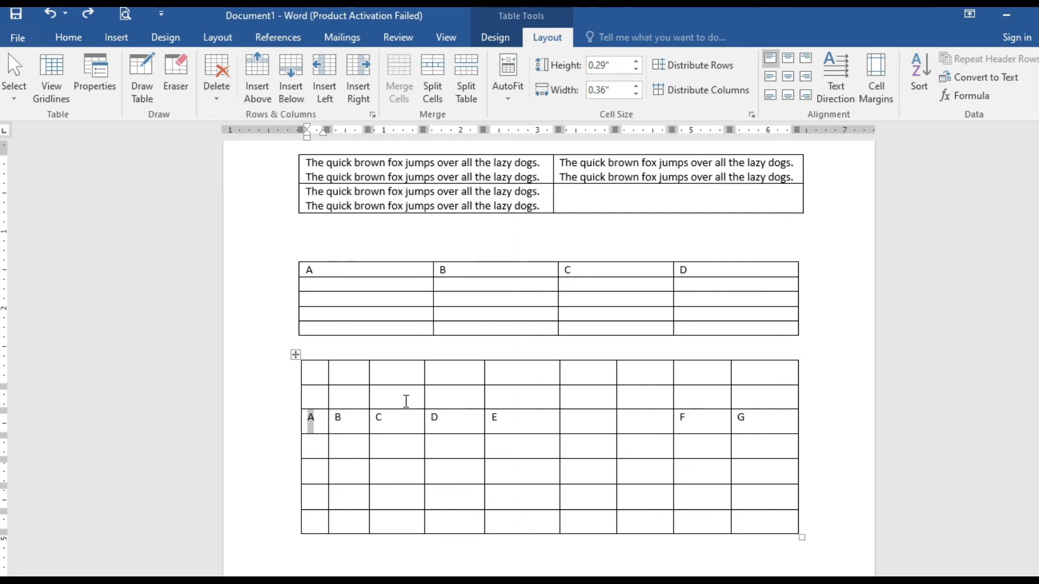
pyautogui.moveTo(324, 370); pyautogui.dragTo(752, 413)
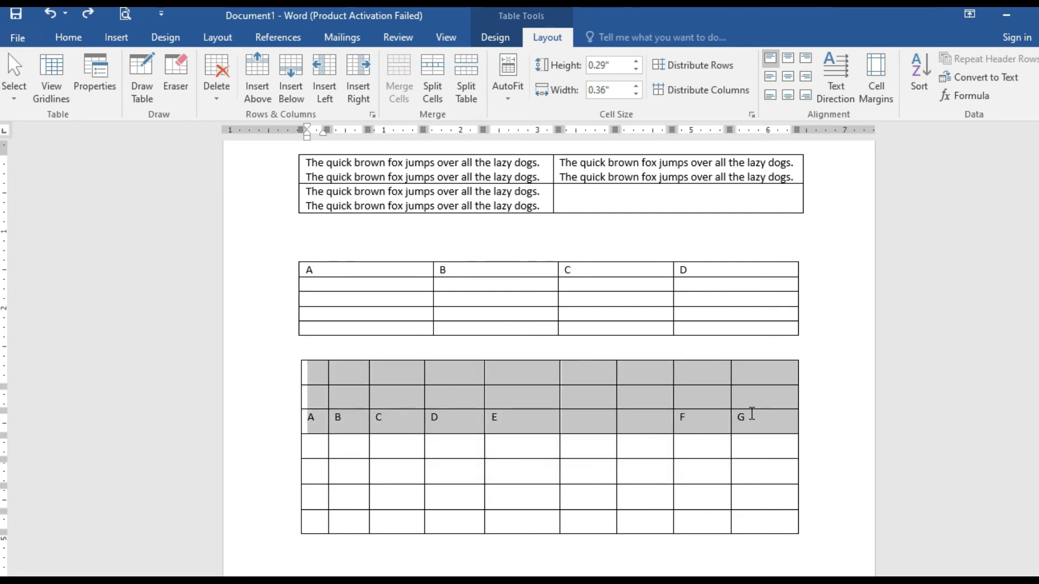
pyautogui.click(508, 97)
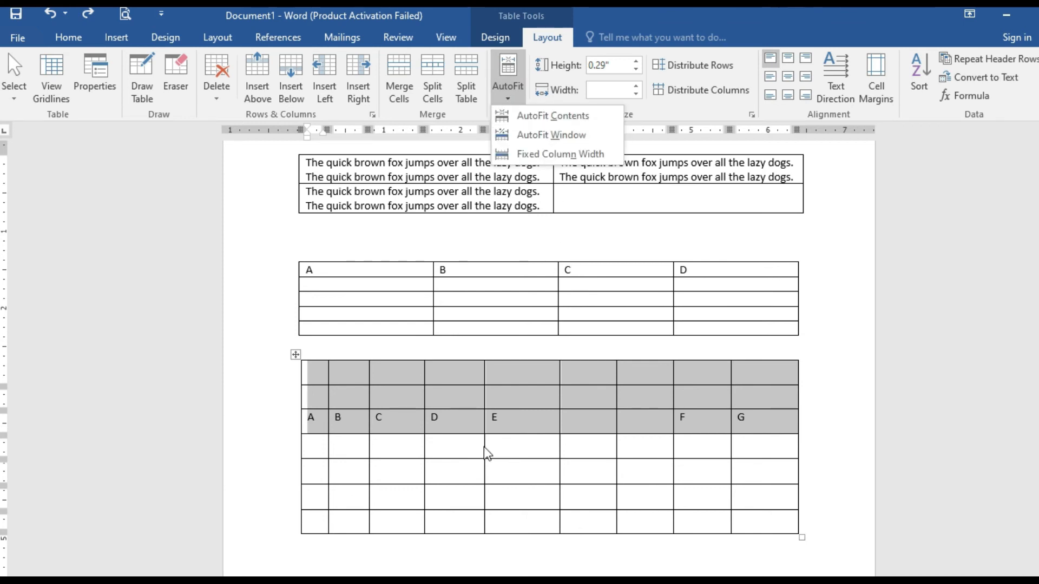
pyautogui.click(510, 419)
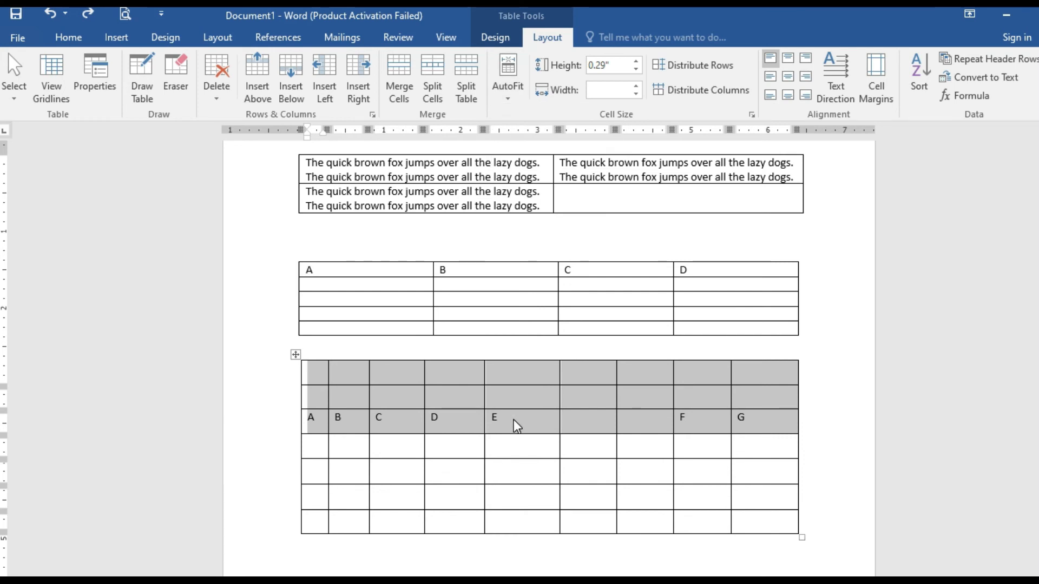
pyautogui.click(515, 420)
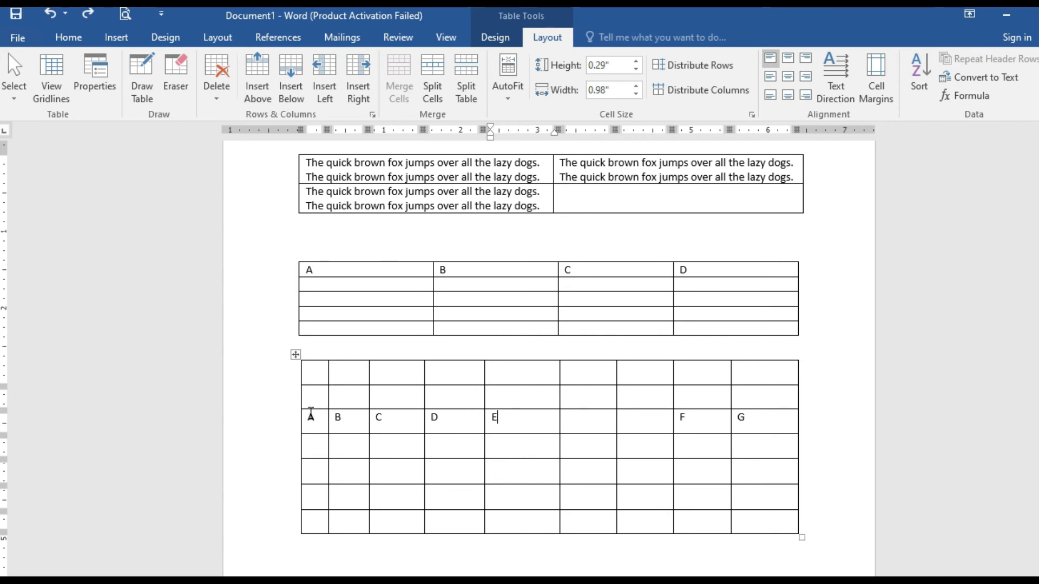
# - Try AutoFit Contents on the drawn table with its A–G row selected, and undo it
pyautogui.moveTo(315, 417); pyautogui.dragTo(747, 420)
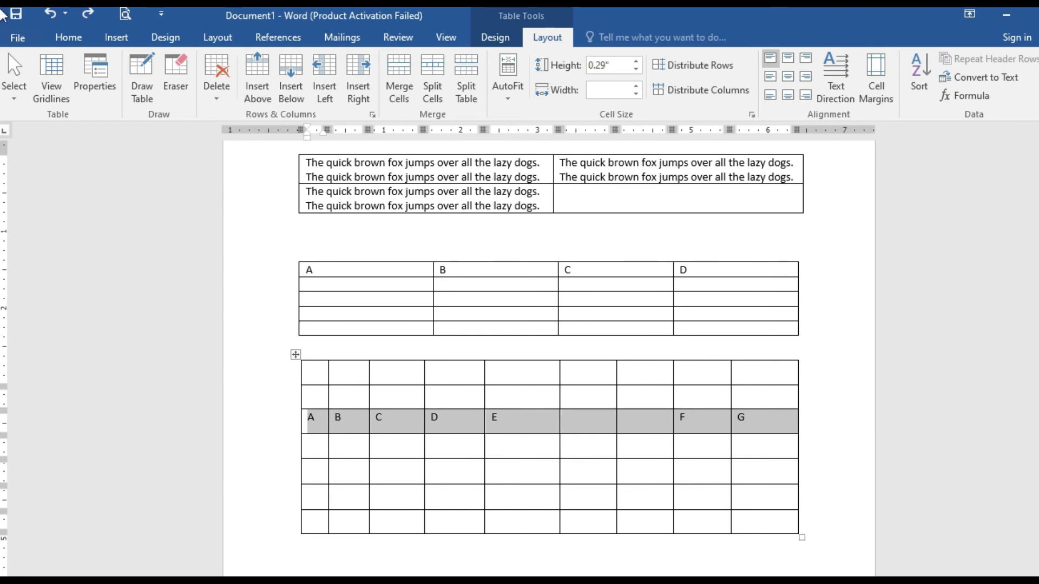
pyautogui.click(507, 98)
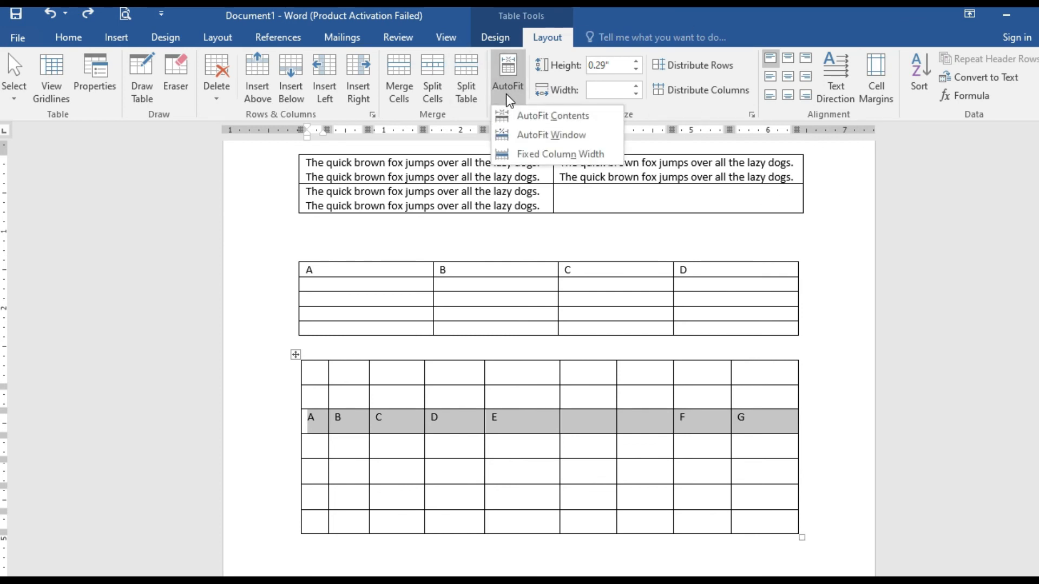
pyautogui.click(551, 116)
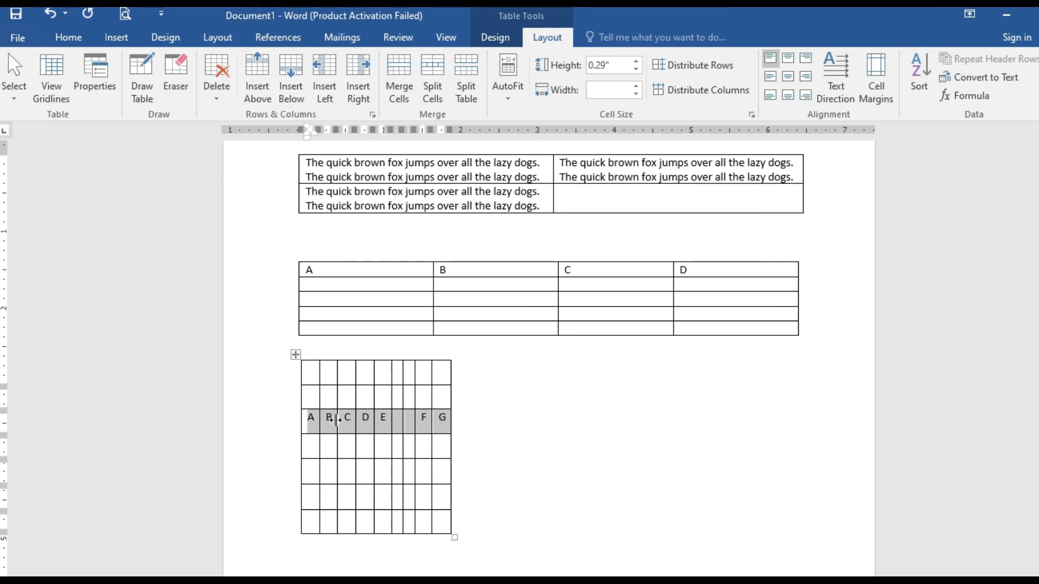
pyautogui.hotkey('ctrl', 'z')
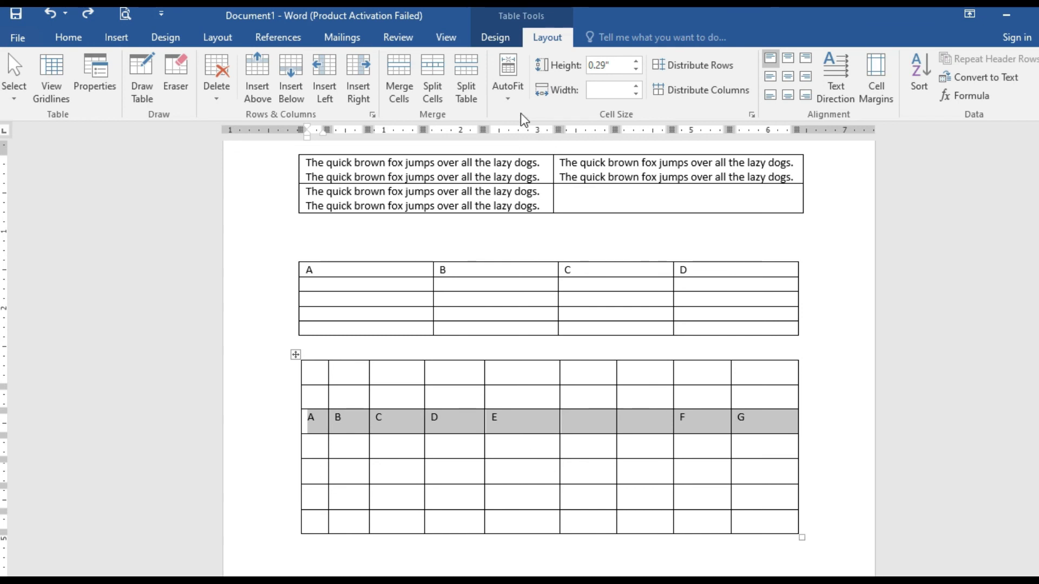
# - Apply Fixed Column Width to the drawn table with its A–G row selected
pyautogui.click(508, 98)
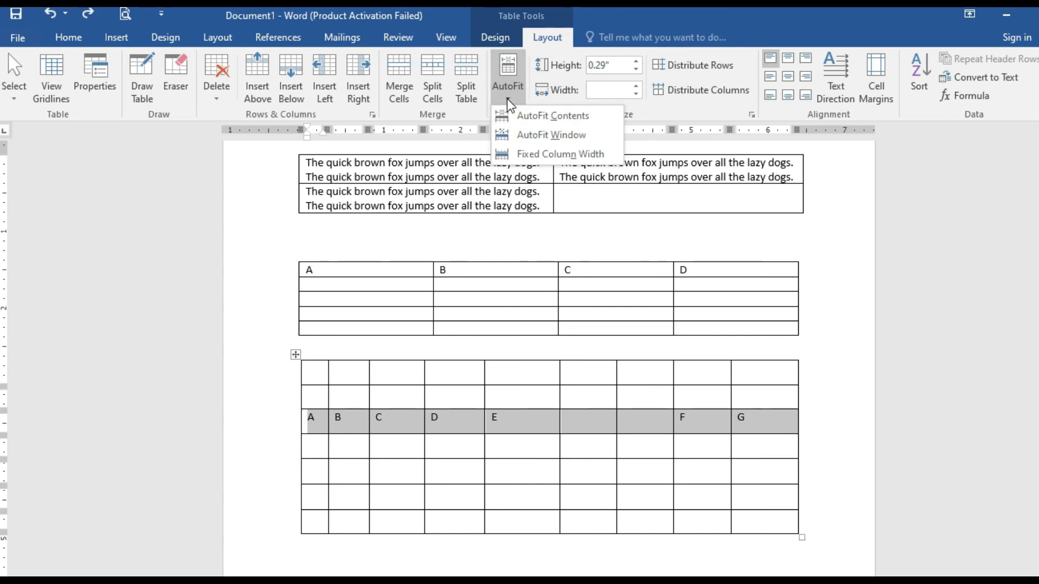
pyautogui.click(551, 153)
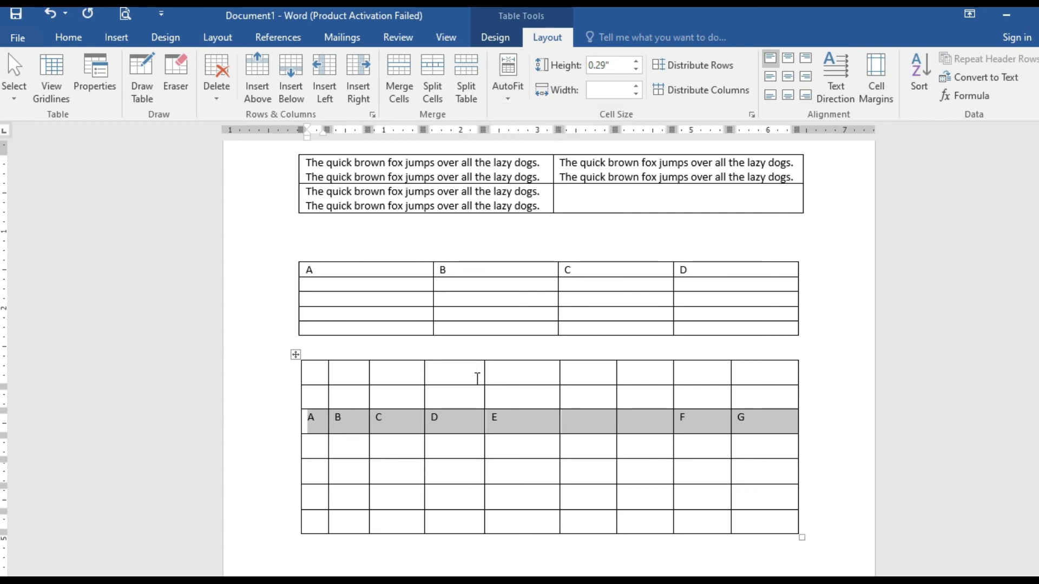
pyautogui.click(340, 416)
pyautogui.moveTo(316, 422); pyautogui.dragTo(747, 422)
pyautogui.click(473, 413)
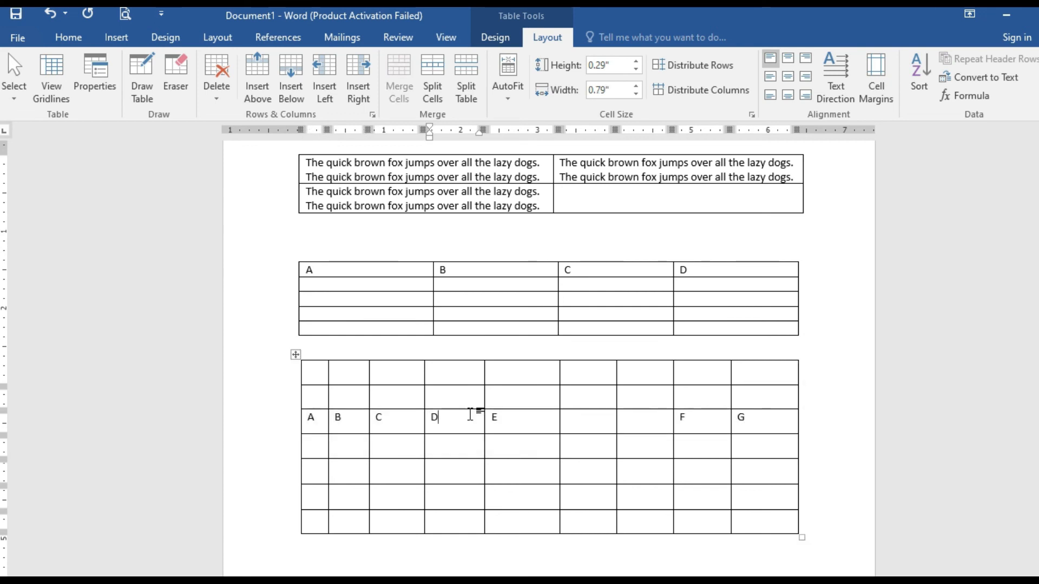
pyautogui.click(513, 110)
pyautogui.click(511, 103)
pyautogui.click(590, 429)
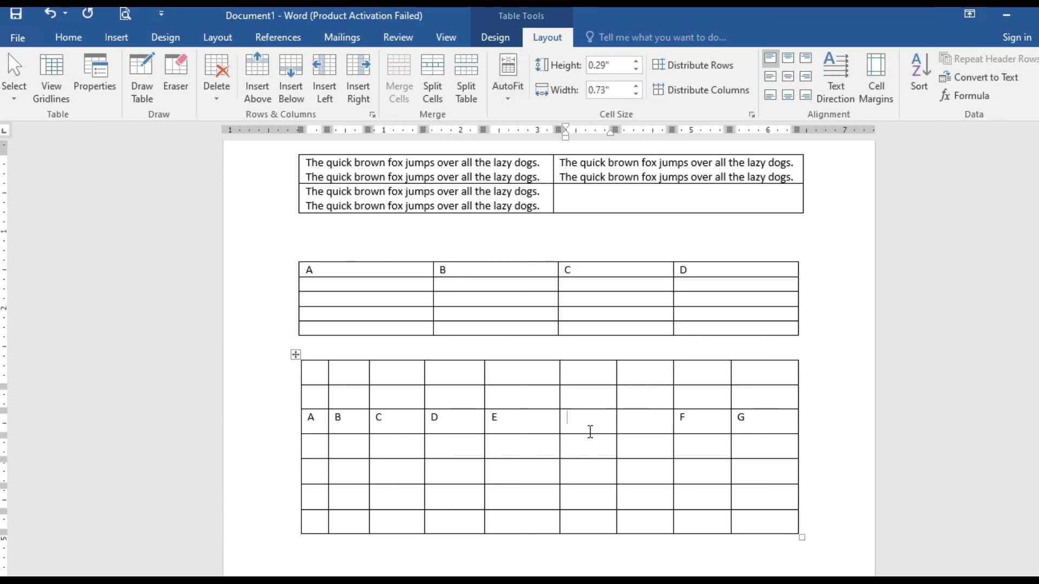
pyautogui.click(312, 371)
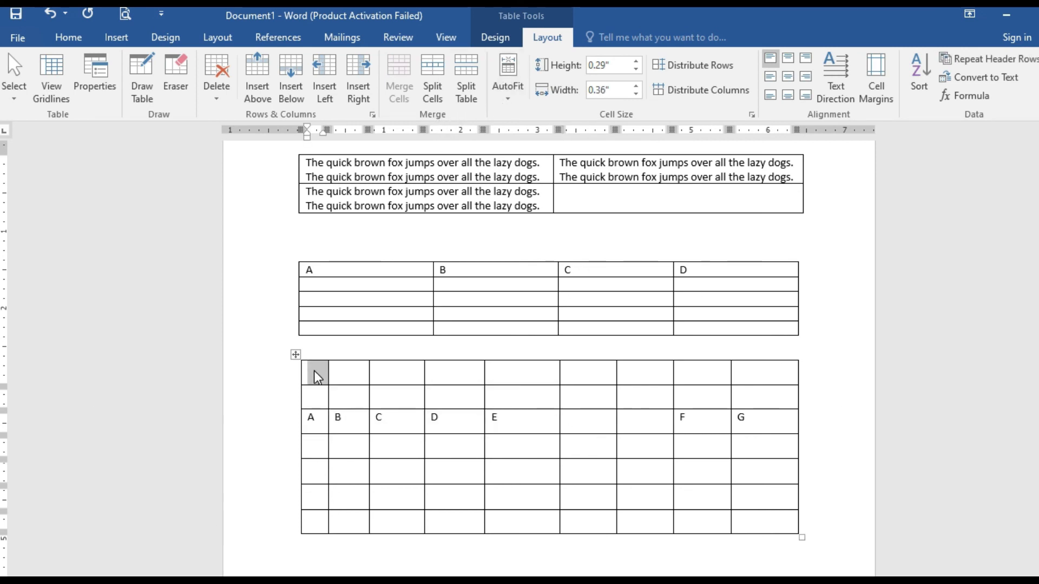
pyautogui.click(761, 442)
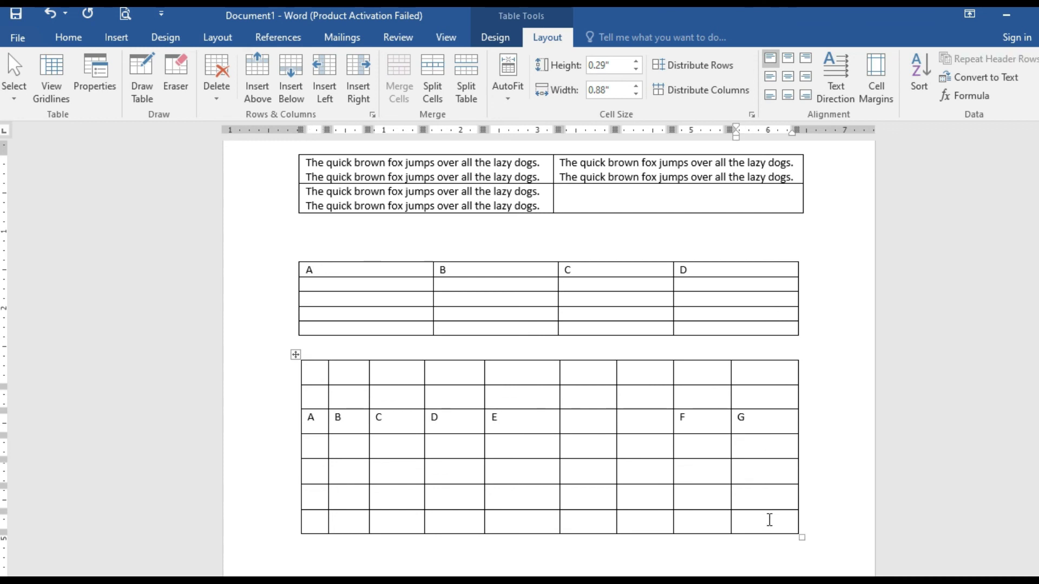
pyautogui.moveTo(765, 519); pyautogui.dragTo(322, 382)
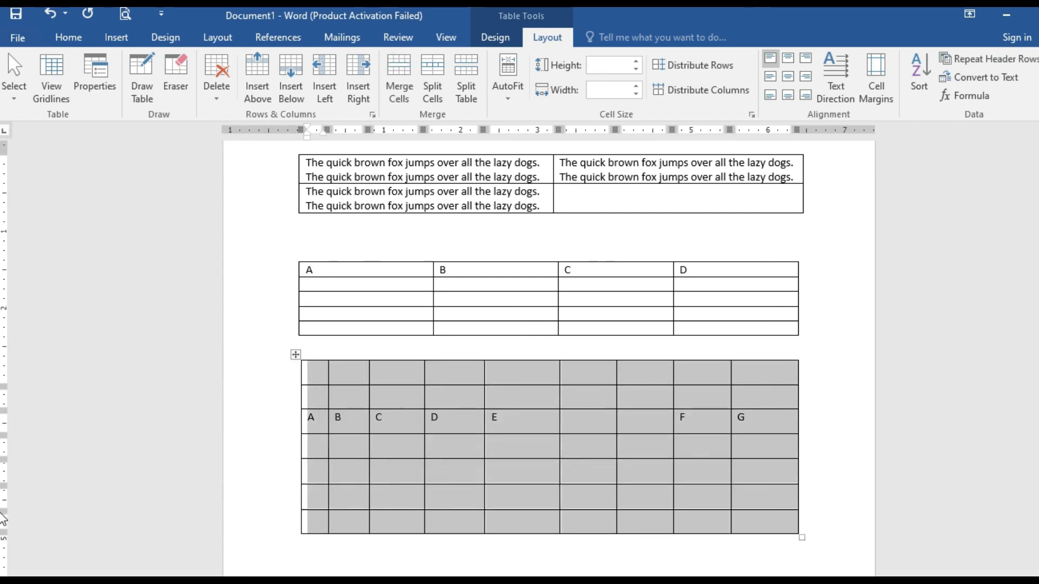
pyautogui.click(405, 382)
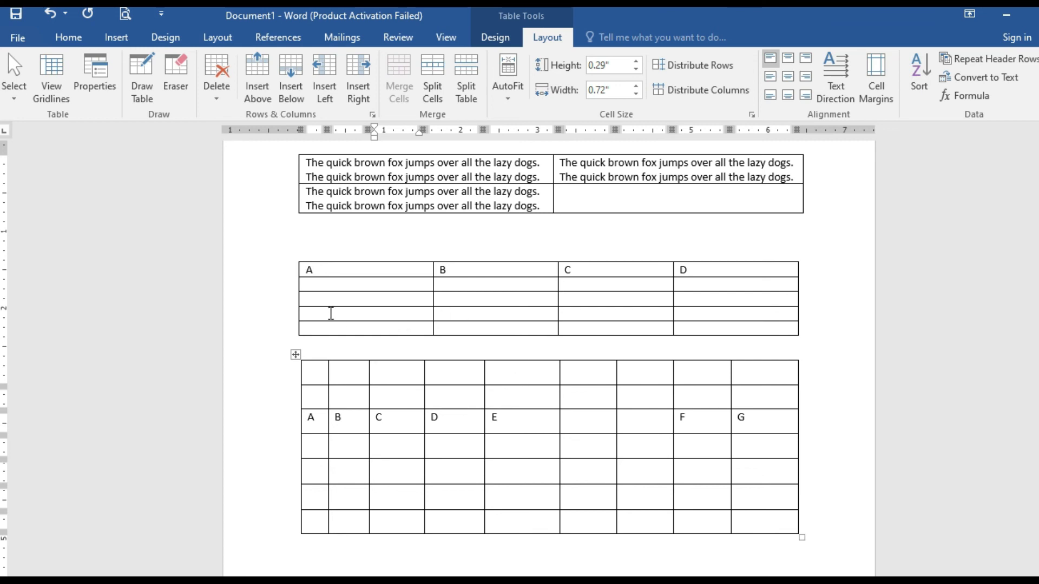
# - Select all cells of the four-column A–D table
pyautogui.moveTo(309, 269); pyautogui.dragTo(733, 336)
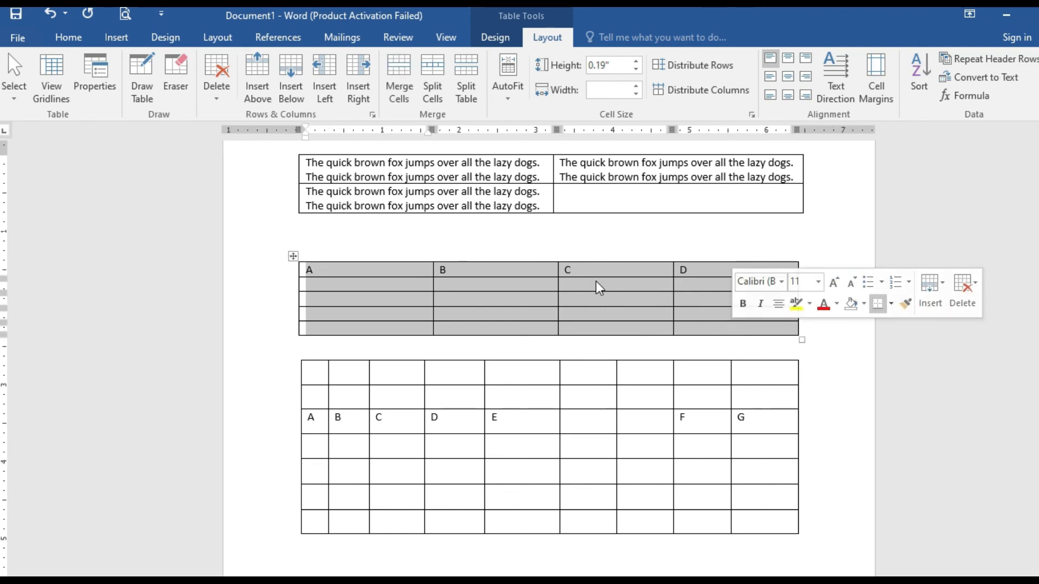